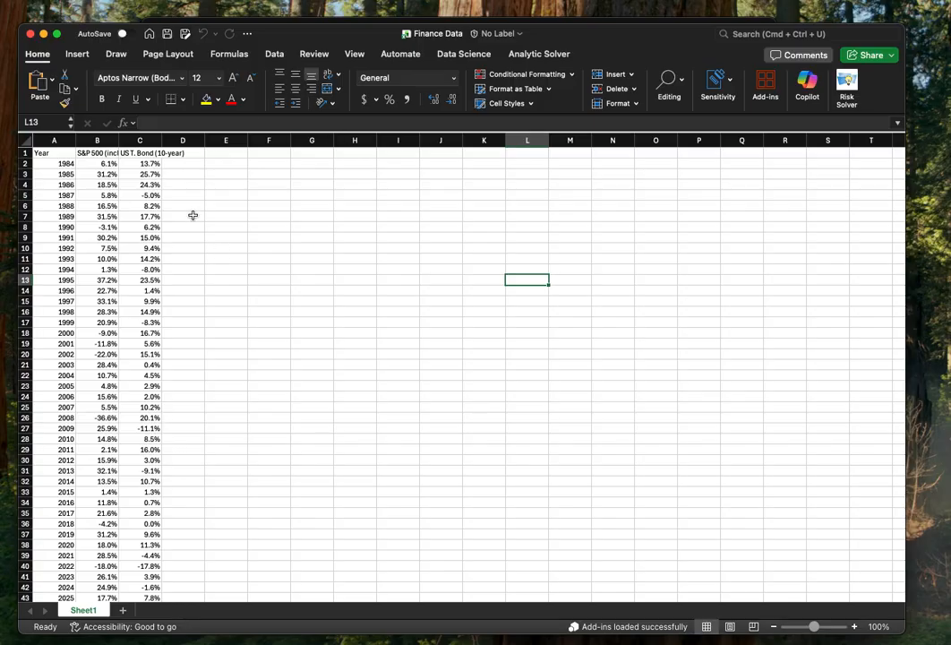
- Examine the S&P 500 and US T. Bond column headers and the first annual return values
click(86, 154)
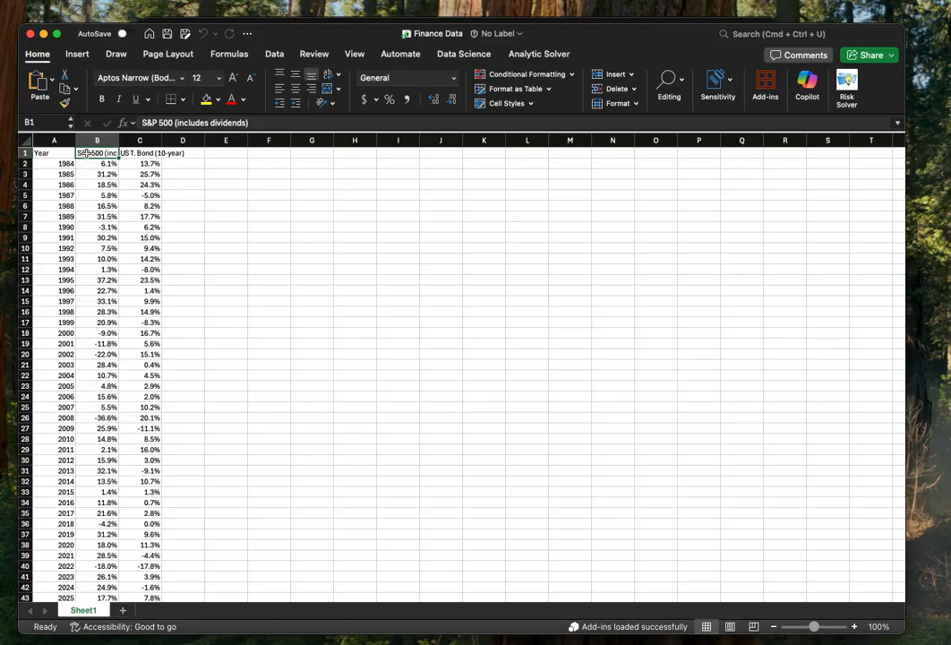
key(Down)
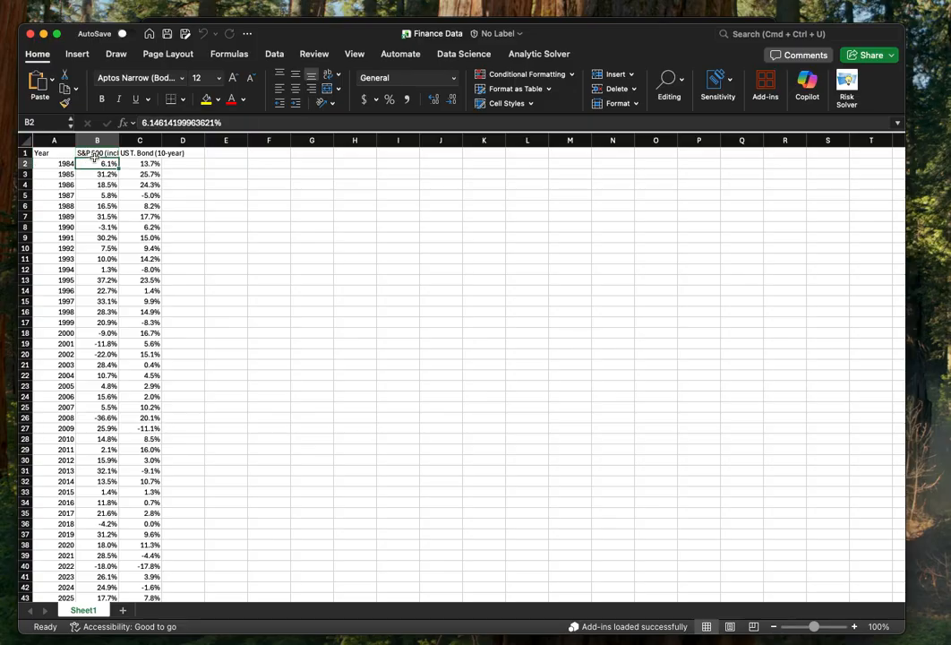
key(Down)
key(Down)
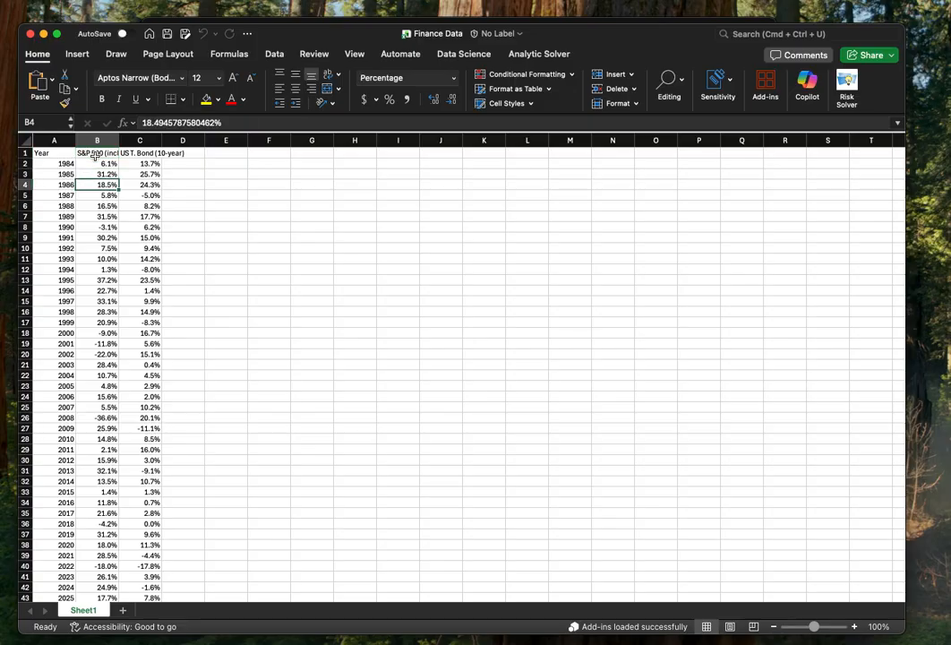
click(95, 155)
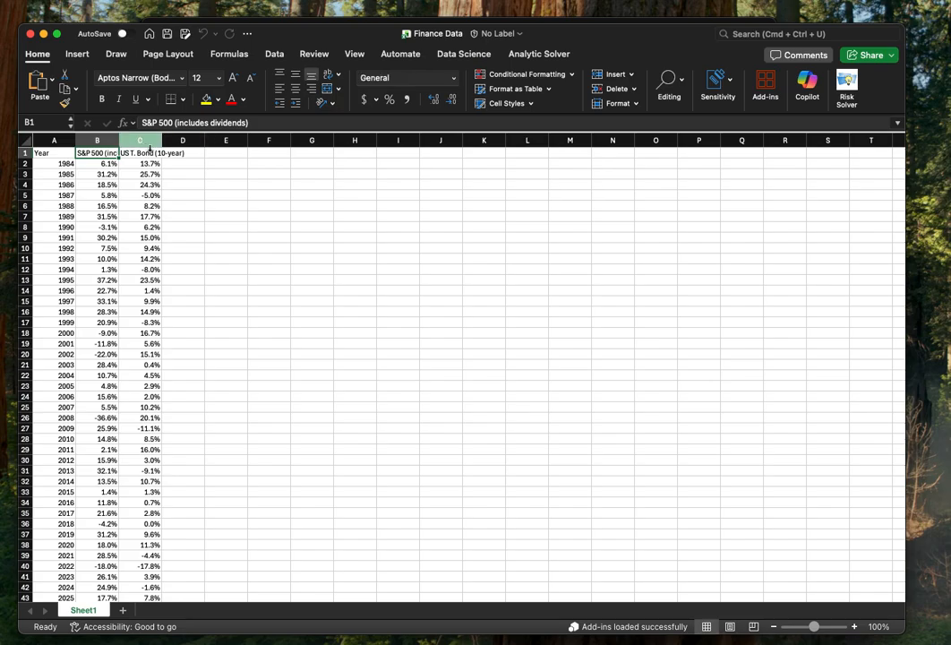
key(Right)
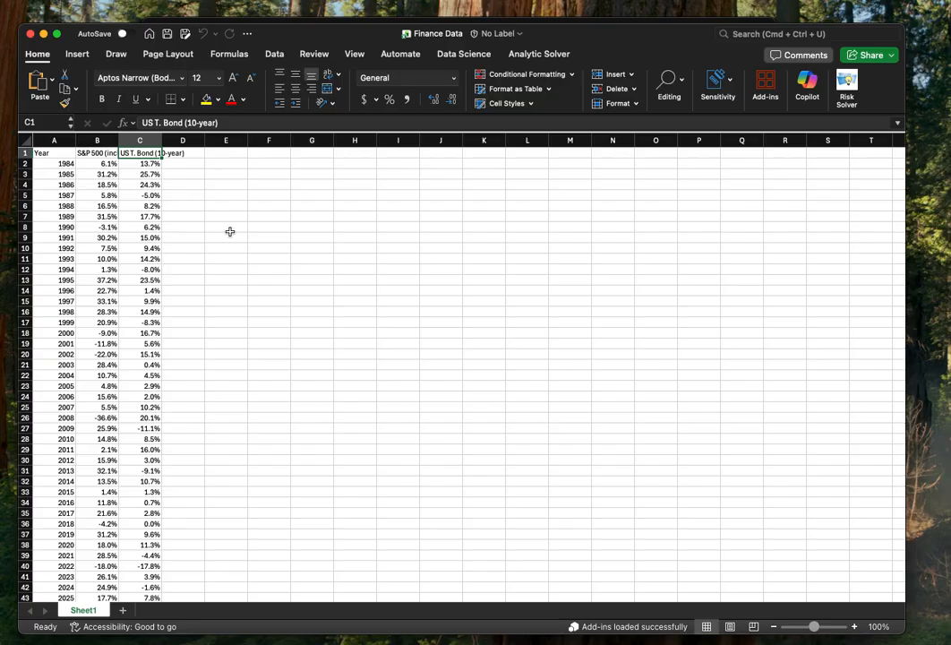
- Insert a histogram of the S&P 500 returns in B2:B43 and place it beside the data near the top rows
click(107, 162)
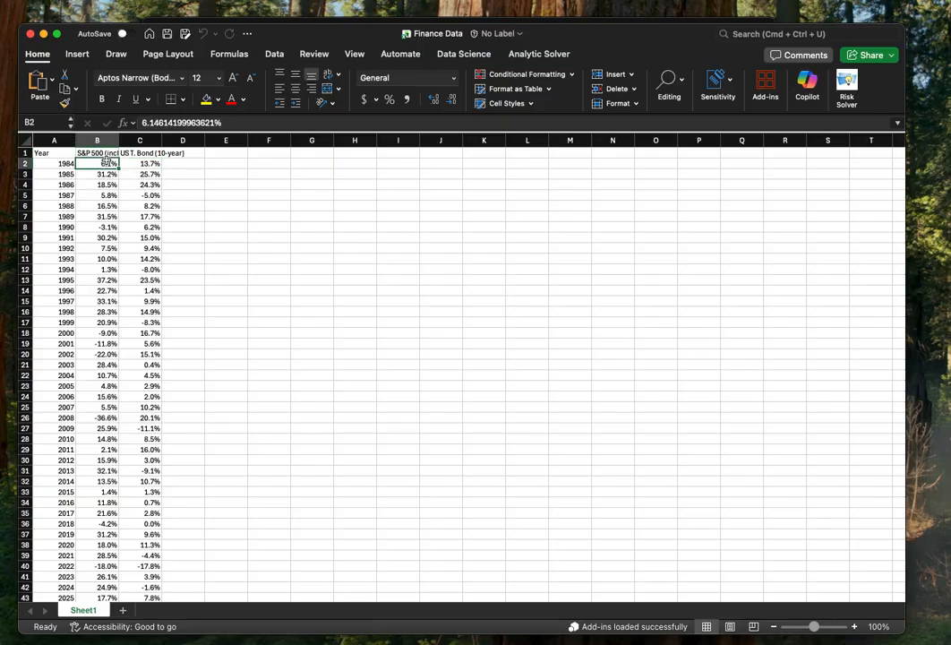
key(super+shift+Down)
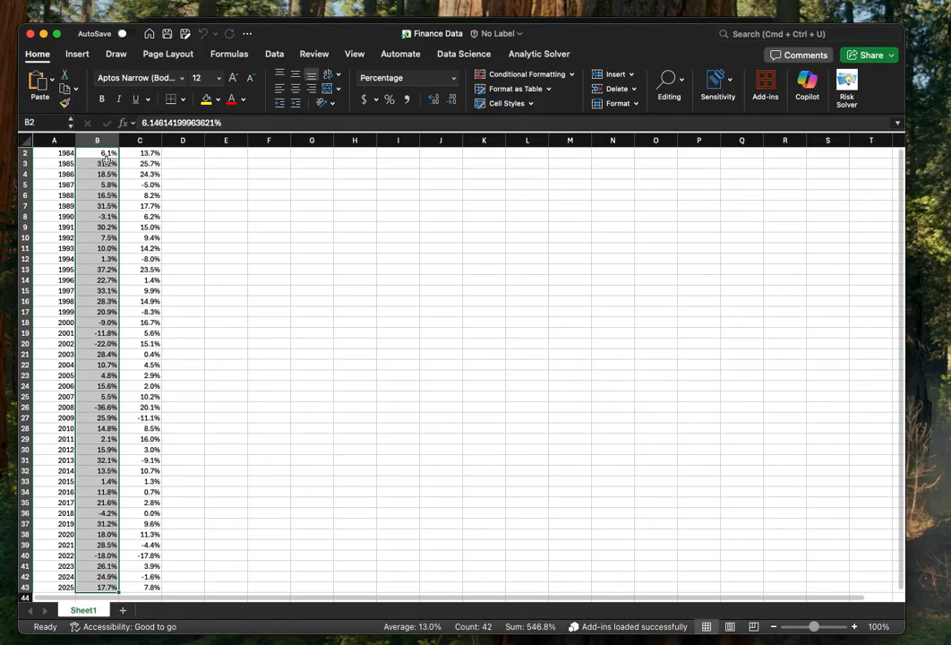
scroll(187, 286, up, 1)
scroll(186, 286, up, 1)
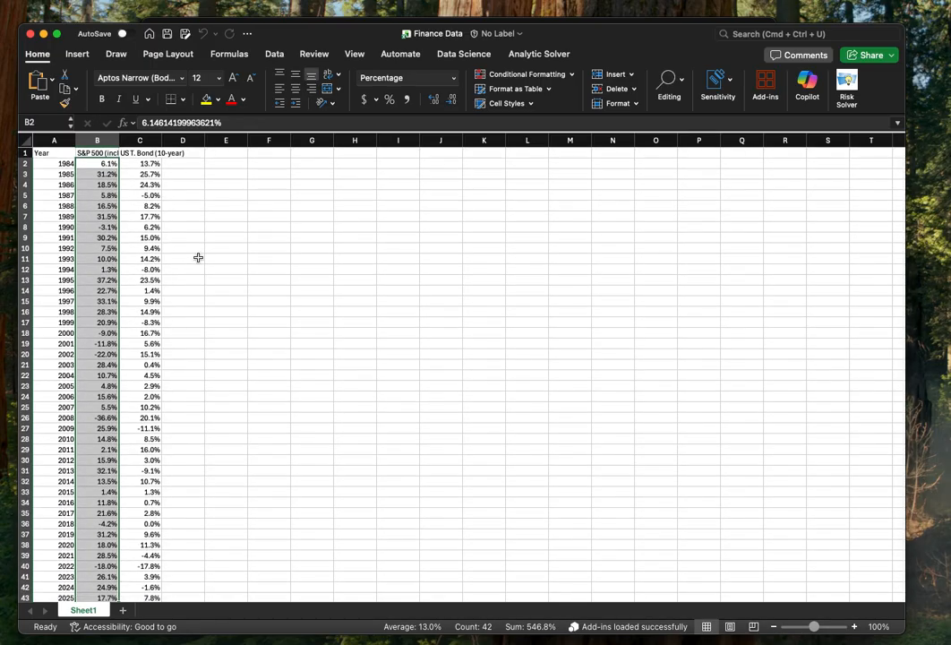
click(78, 55)
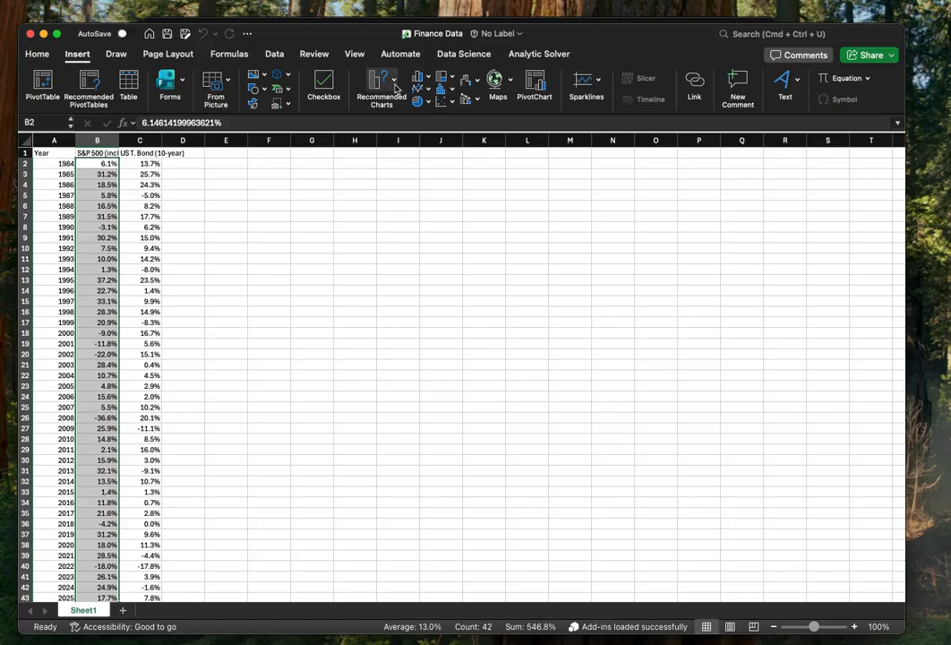
click(394, 87)
click(389, 81)
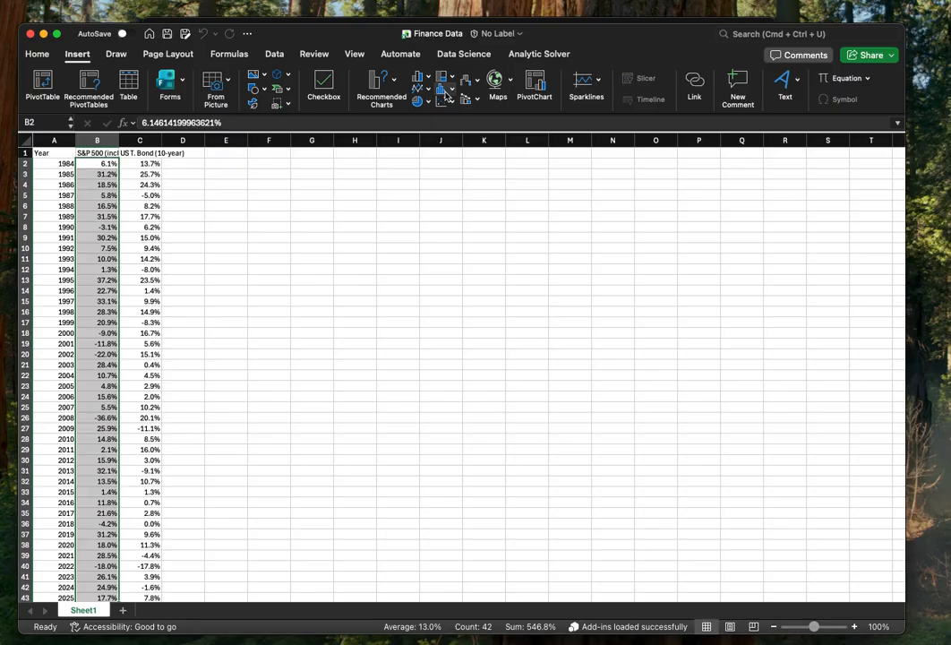
click(447, 94)
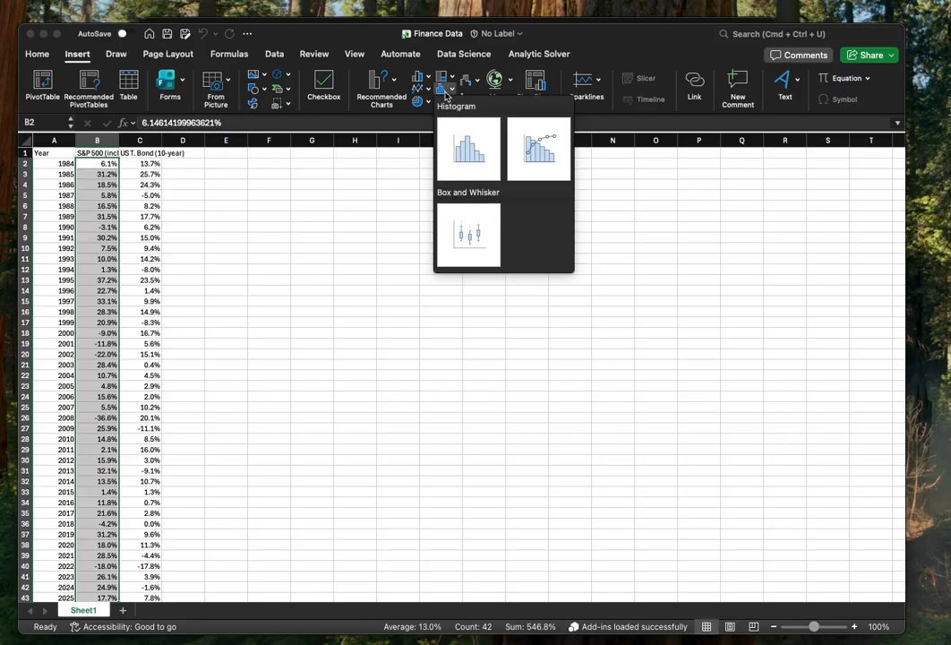
click(469, 152)
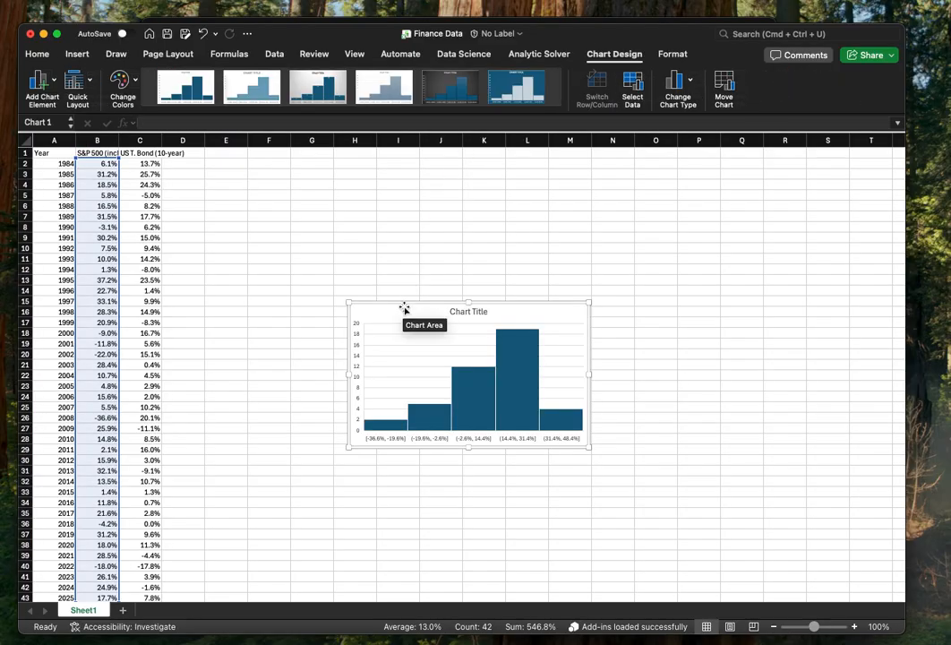
drag(402, 308, 322, 170)
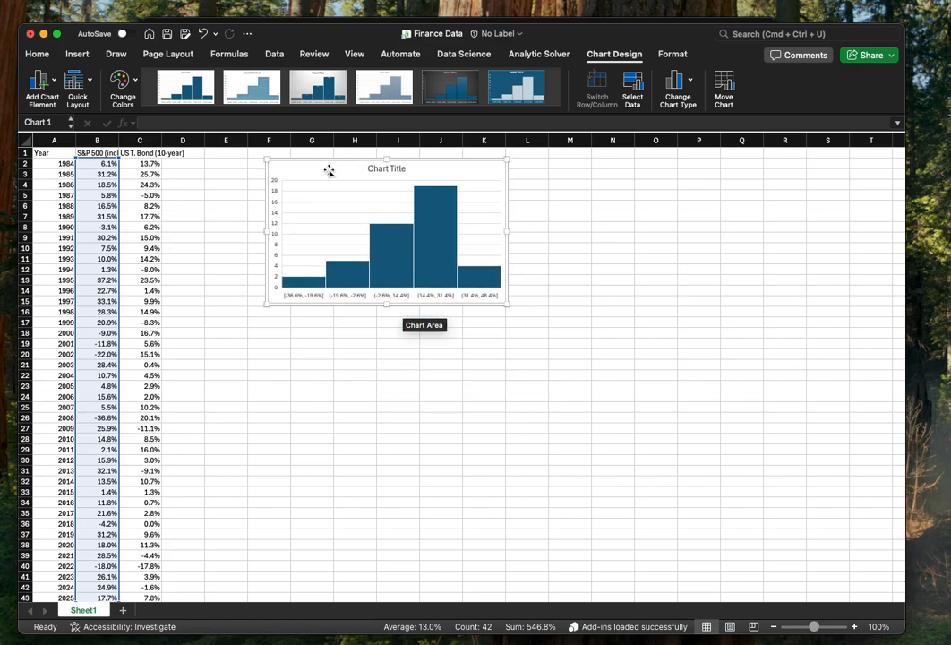
- Define the S&P 500 histogram's bins by bin width and set the width to 0.1
click(430, 273)
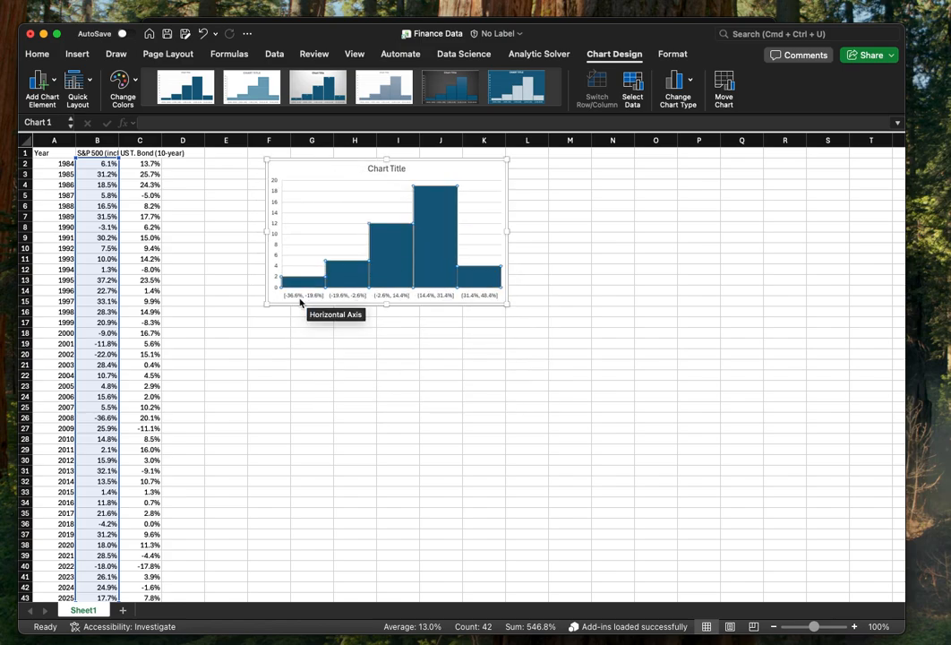
right_click(453, 267)
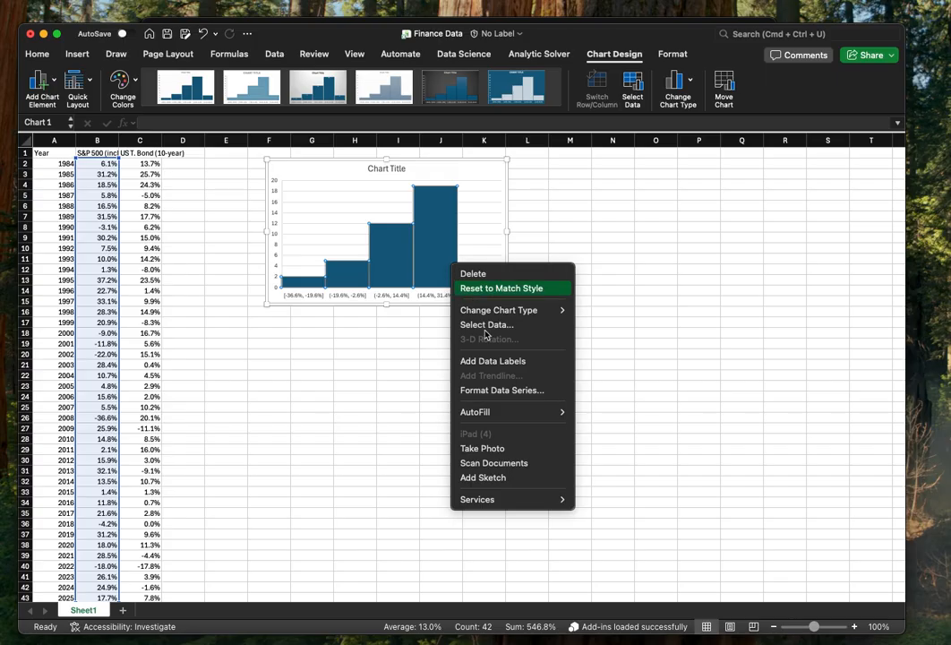
click(520, 399)
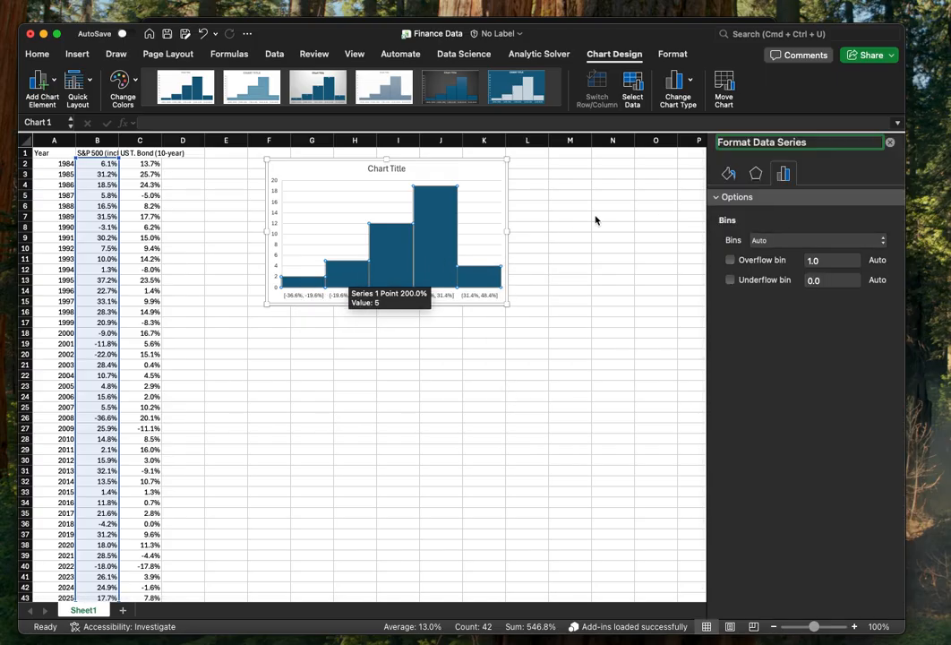
click(819, 240)
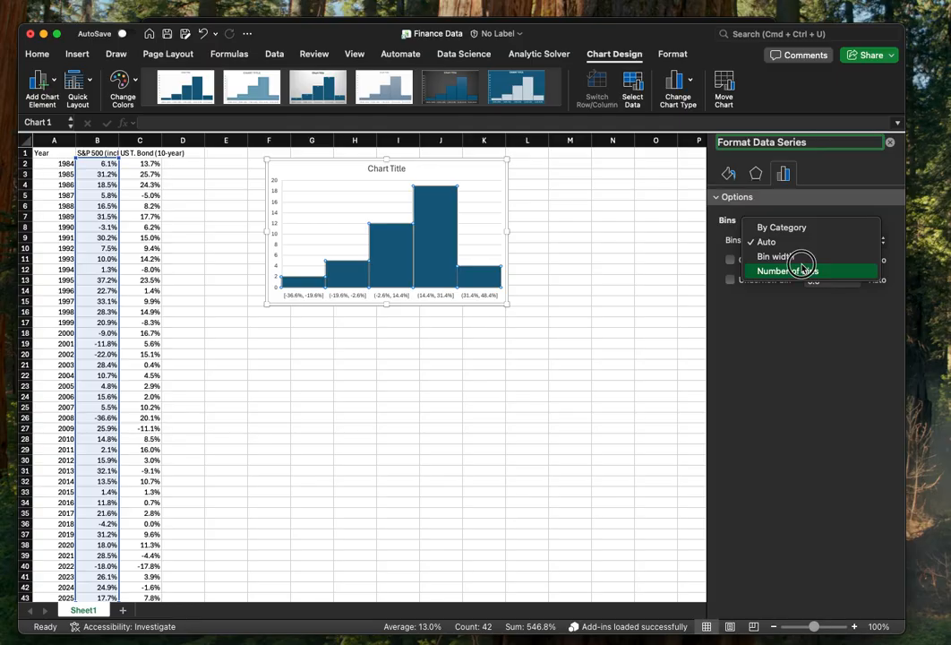
click(811, 256)
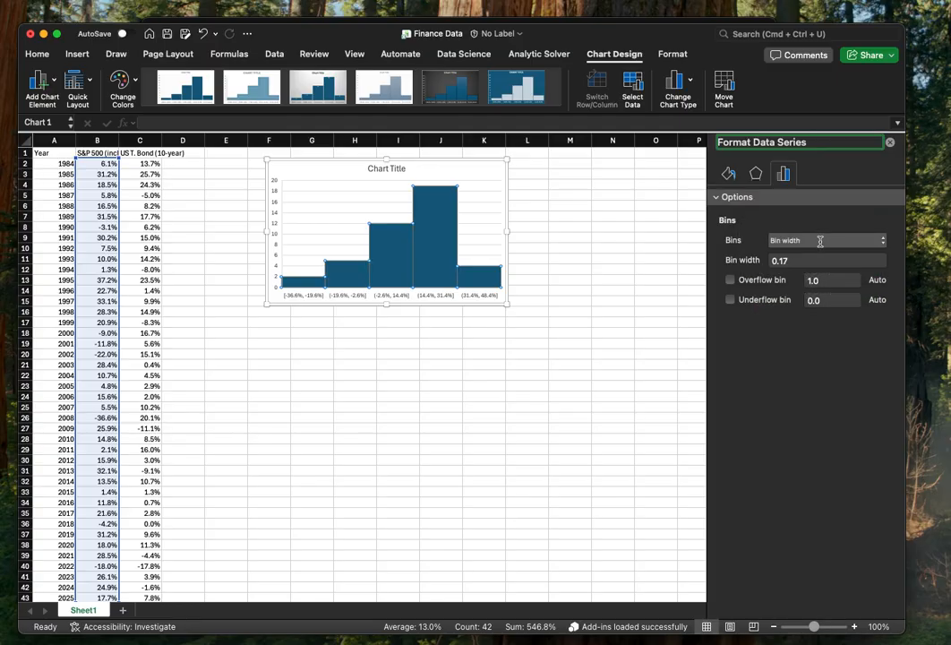
click(815, 258)
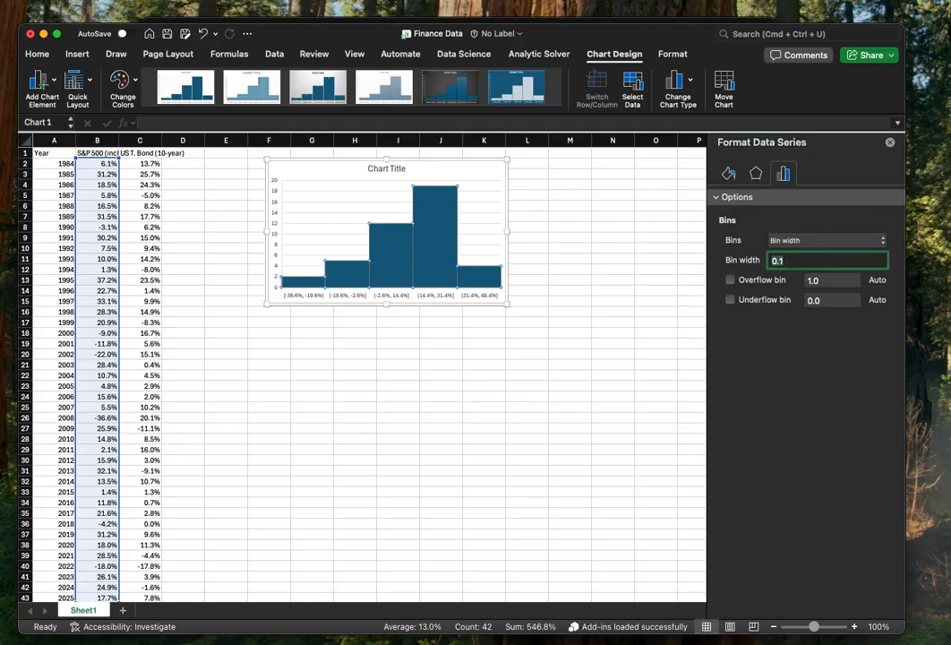
key(Return)
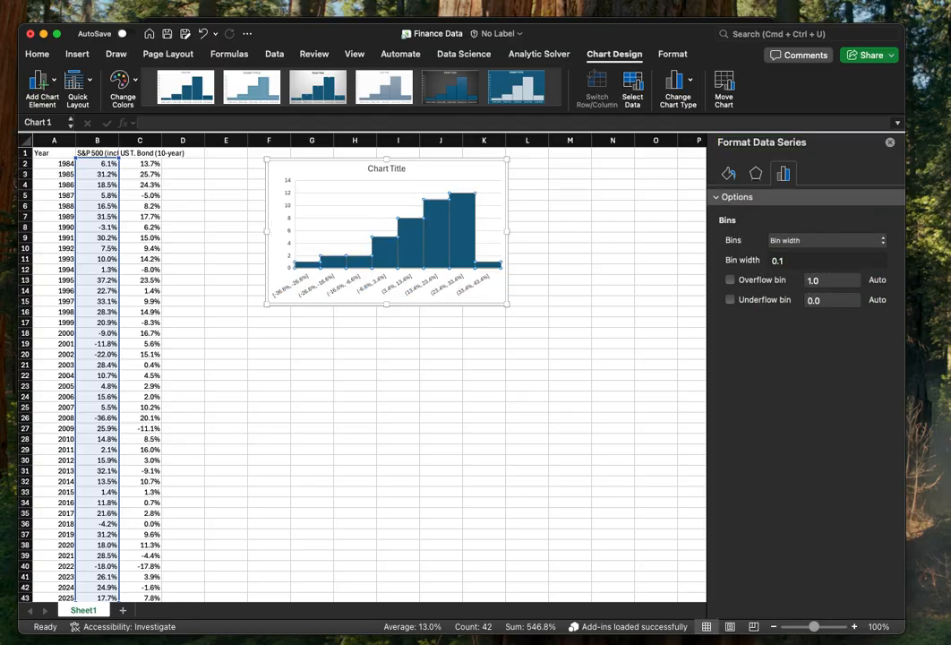
- Enable the S&P 500 histogram's underflow bin and set it to -0.2
click(764, 301)
click(829, 303)
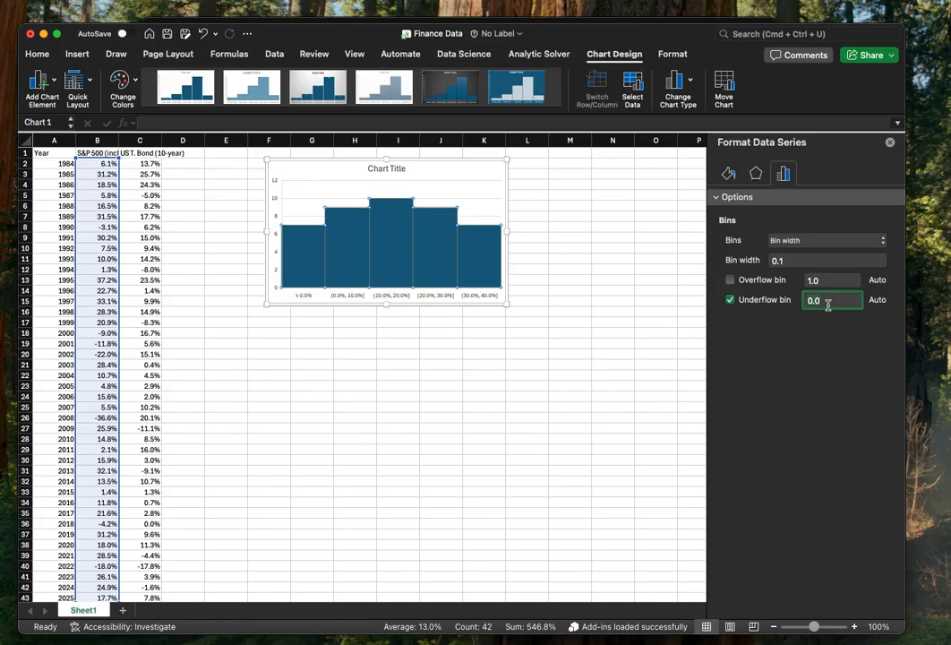
text(-0)
text(.2)
key(Return)
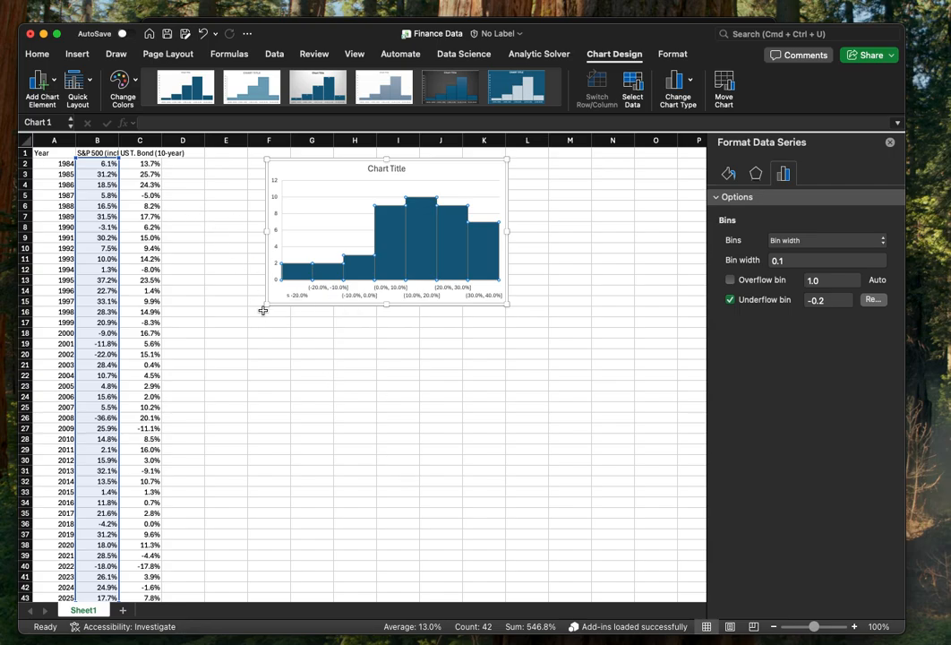
click(150, 163)
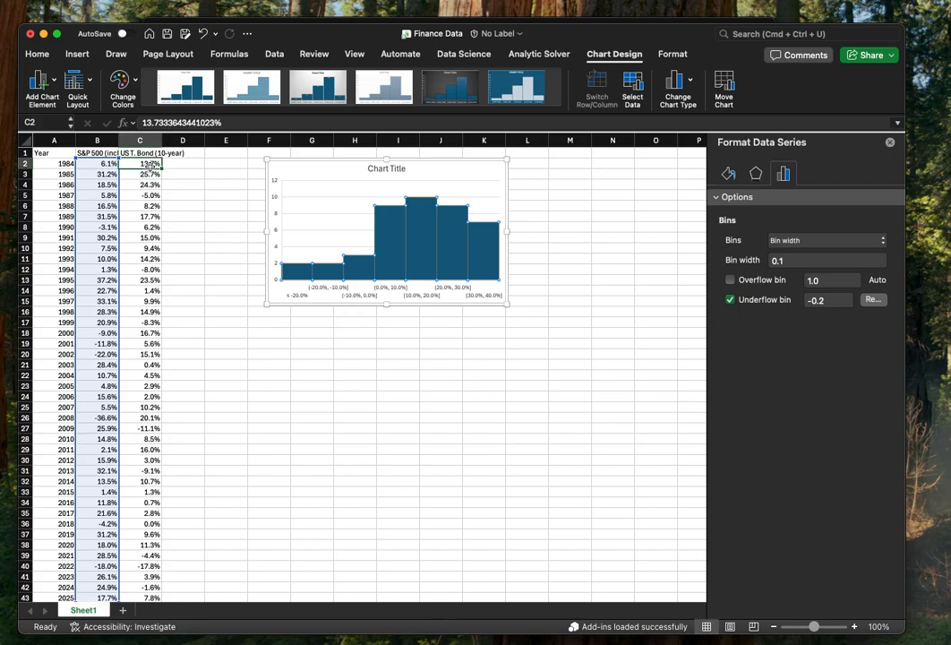
click(583, 415)
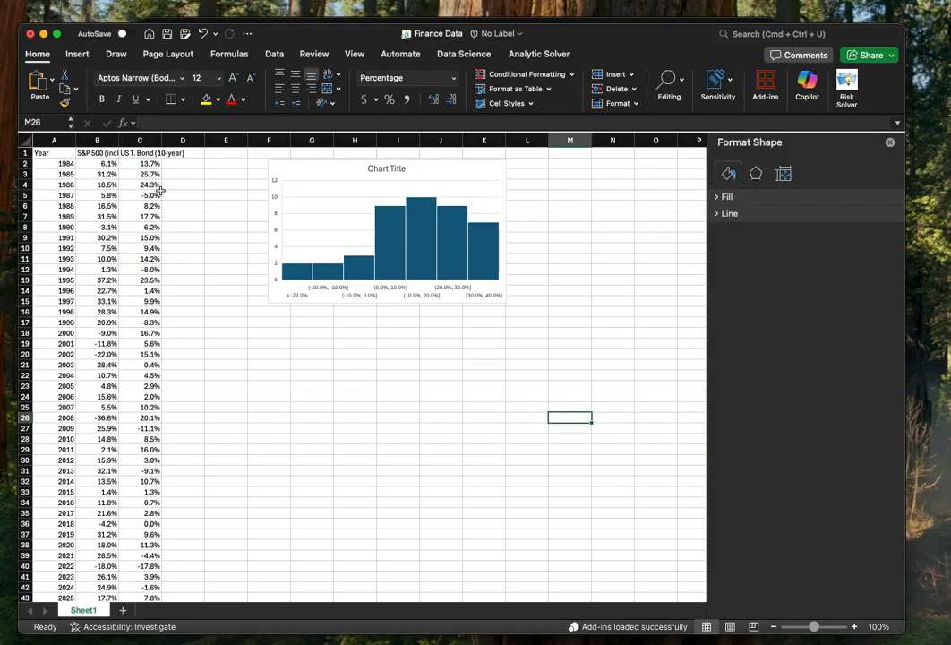
click(145, 163)
key(super+shift+Down)
scroll(269, 197, up, 1)
- Change the histogram's chart title to "S&P 500"
click(377, 170)
click(378, 170)
key(super+a)
text(S&P 500)
key(Return)
key(BackSpace)
click(391, 352)
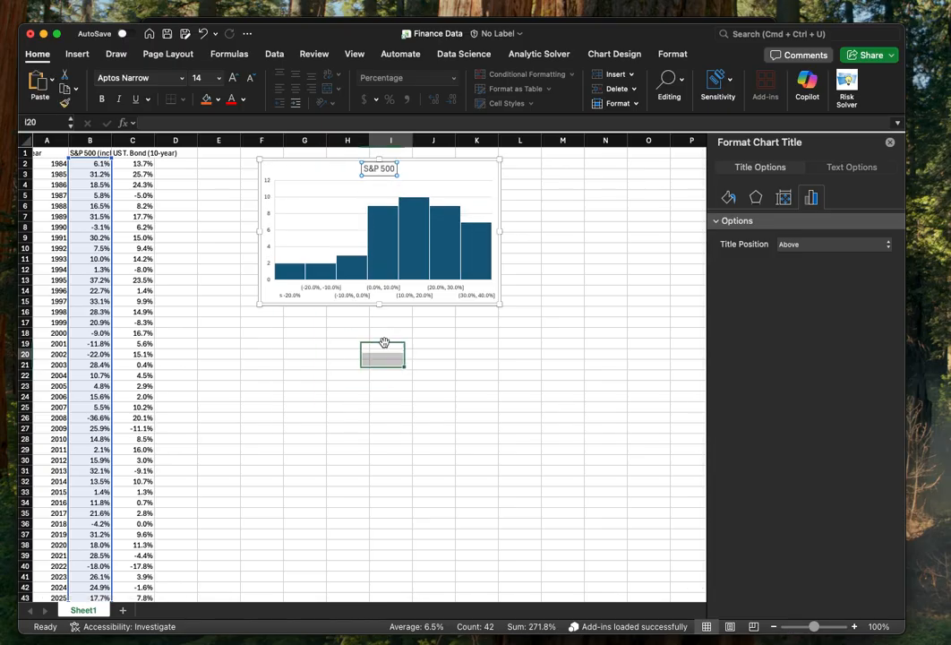
- Insert a histogram of the US T. Bond returns in C2:C43 and place it directly below the S&P 500 chart
click(134, 166)
key(ctrl+shift+Down)
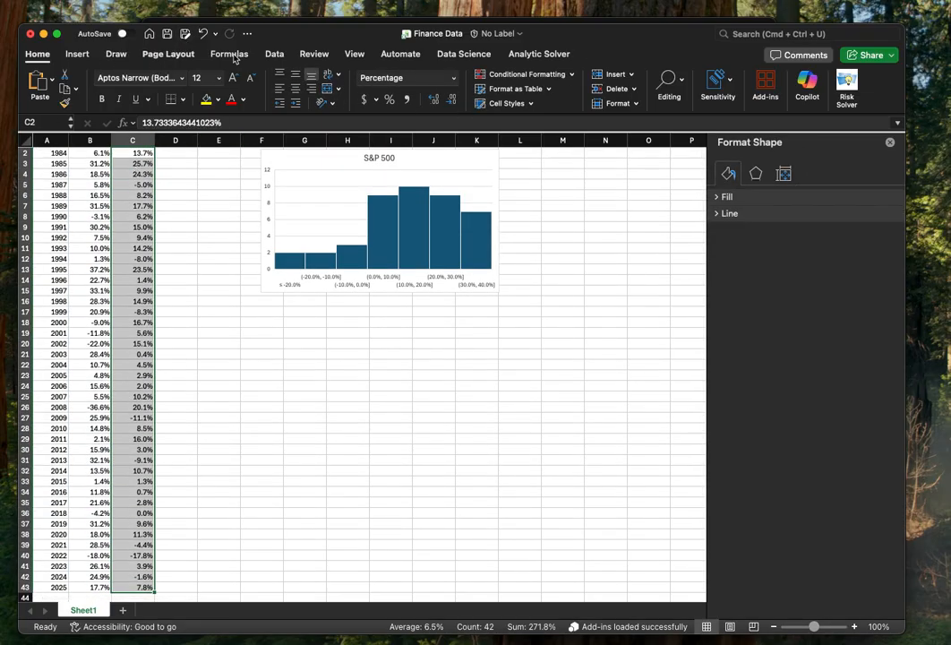
click(77, 54)
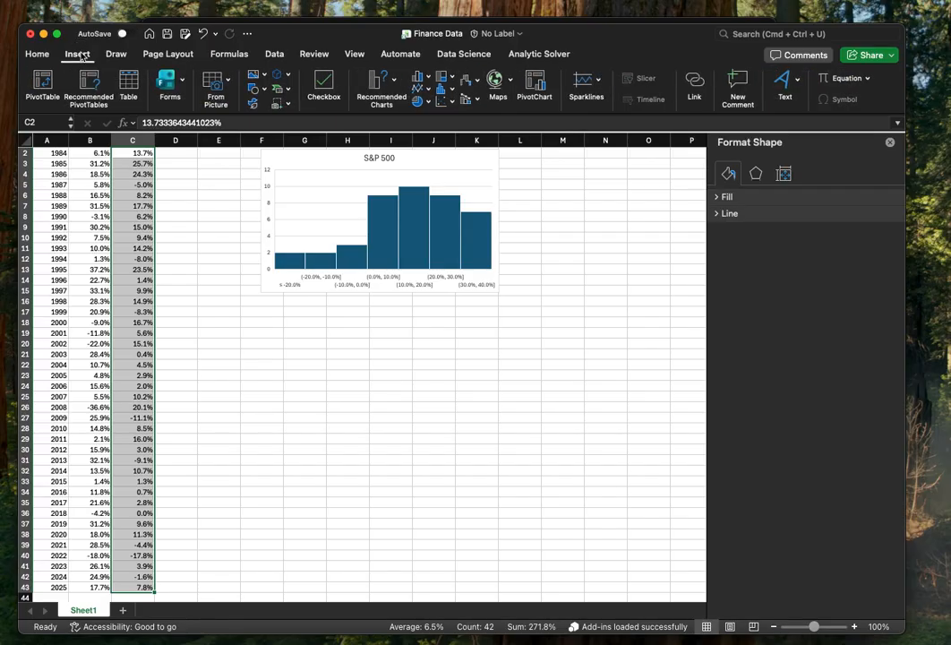
click(444, 89)
click(452, 141)
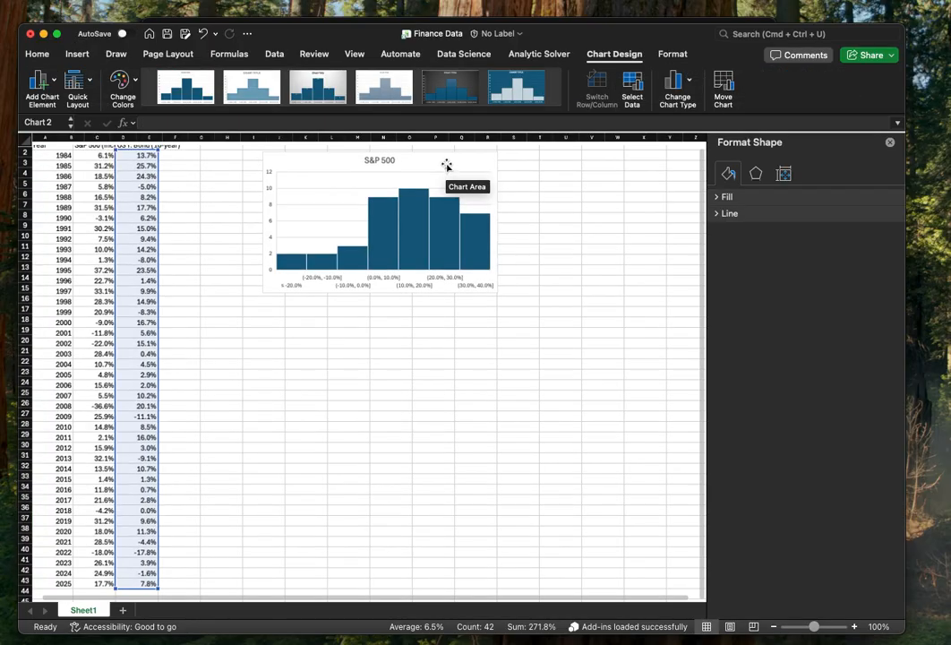
drag(416, 347, 438, 352)
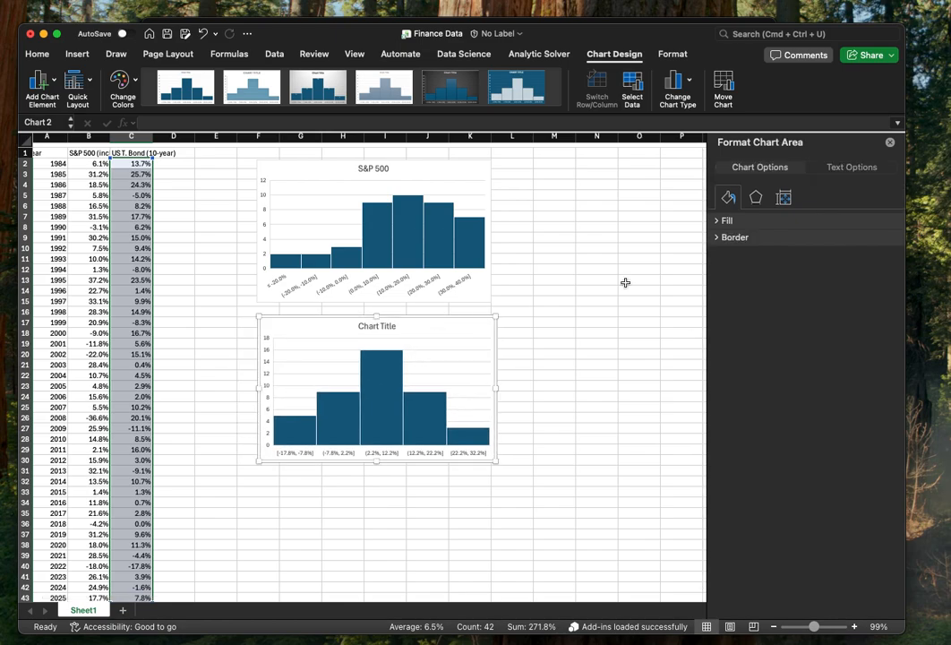
- Define the bond histogram's bins by a bin width of 0.1 and enable its underflow bin at -0.2
click(408, 439)
click(785, 172)
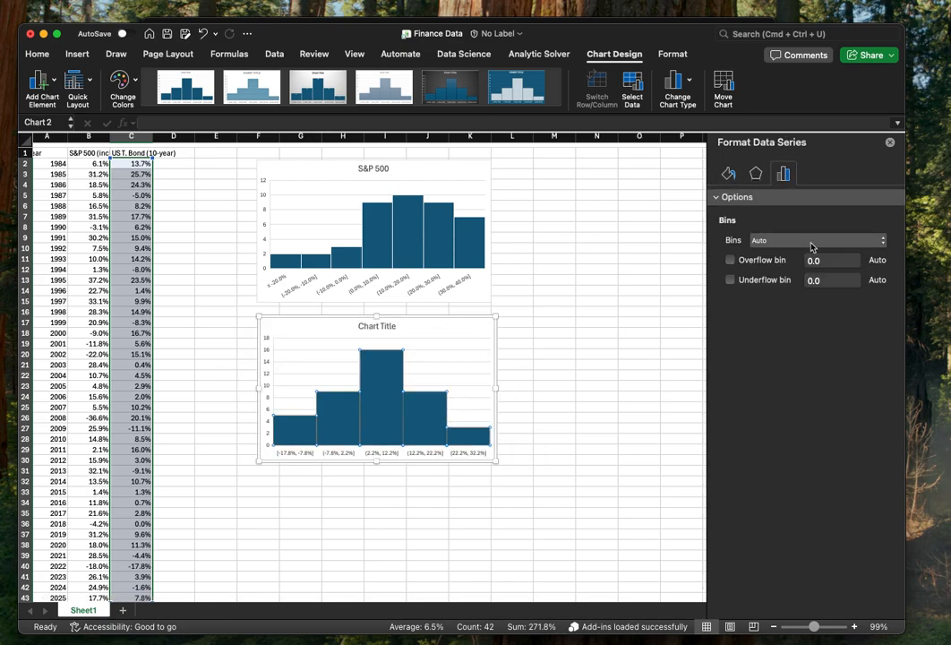
click(811, 241)
click(804, 256)
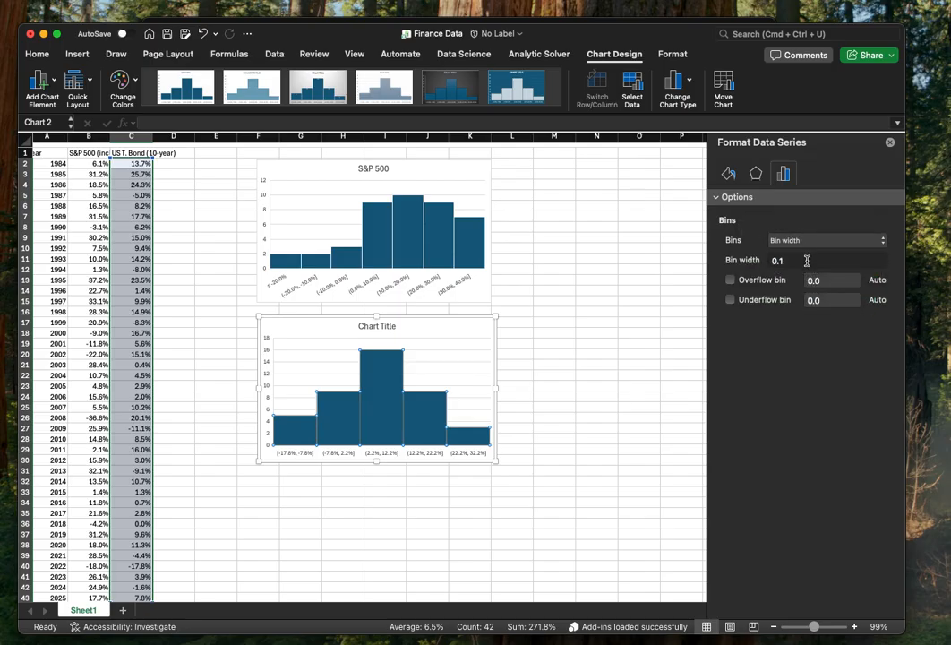
click(771, 303)
click(833, 304)
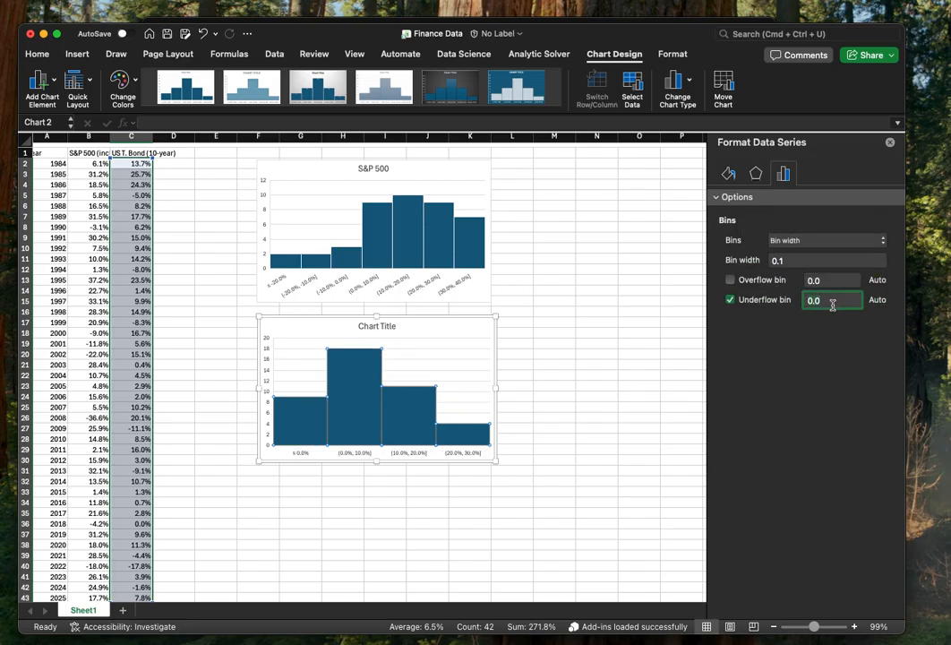
text(-0.2)
key(Return)
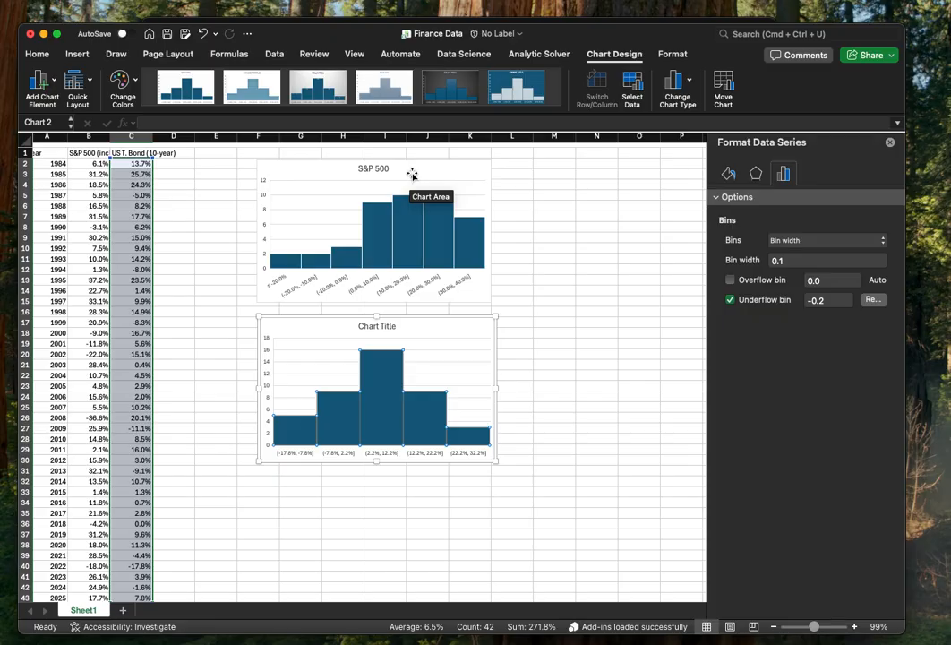
- Move both histograms down to around row 31 and below, clearing the cells beside the upper data rows
drag(412, 174, 398, 479)
drag(430, 322, 615, 521)
click(376, 267)
- Check in the available add-ins that Analysis ToolPak is enabled
click(227, 166)
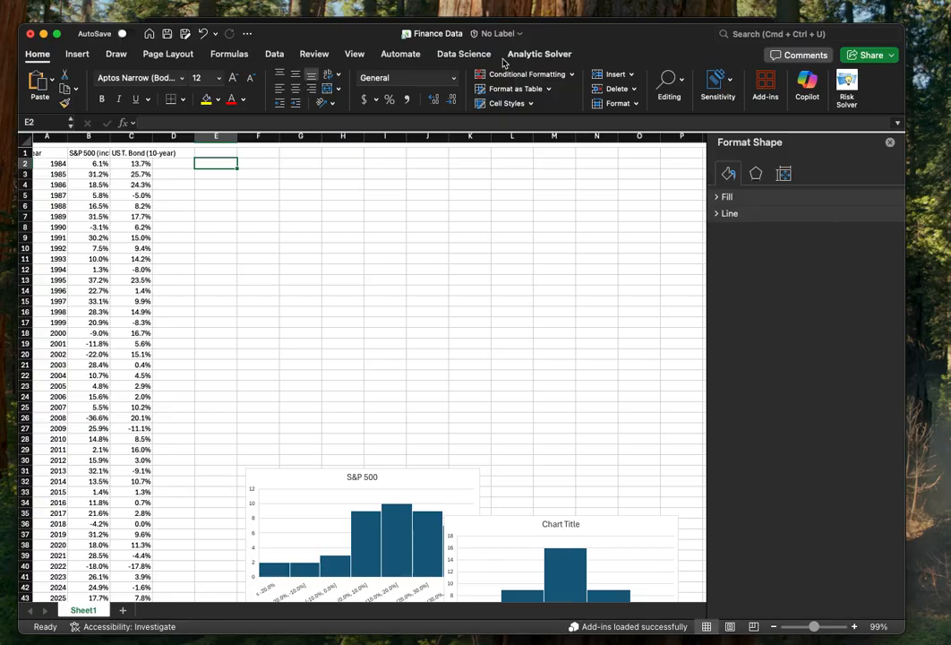
click(273, 55)
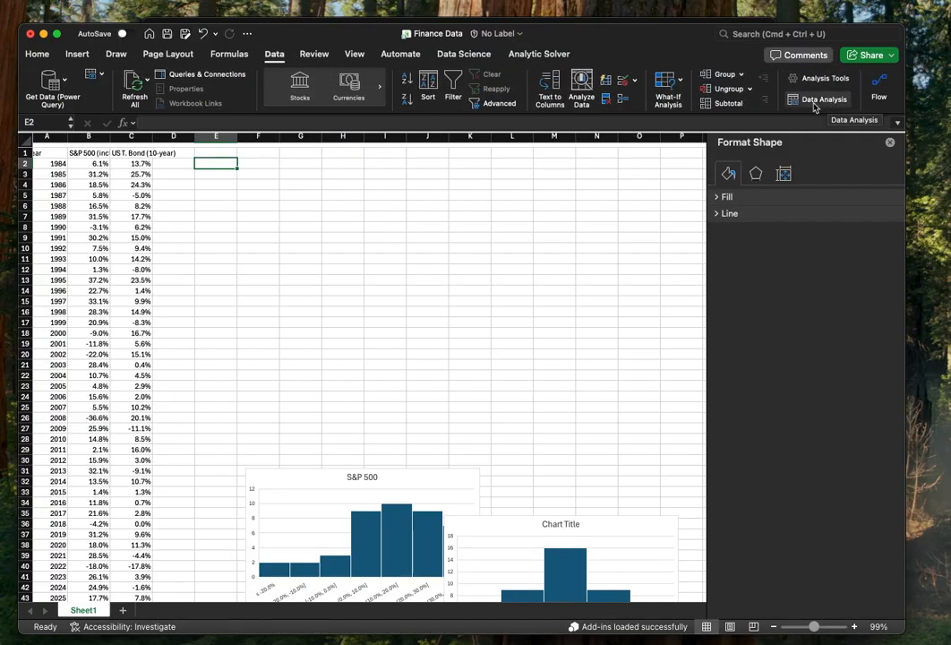
click(771, 34)
text(add)
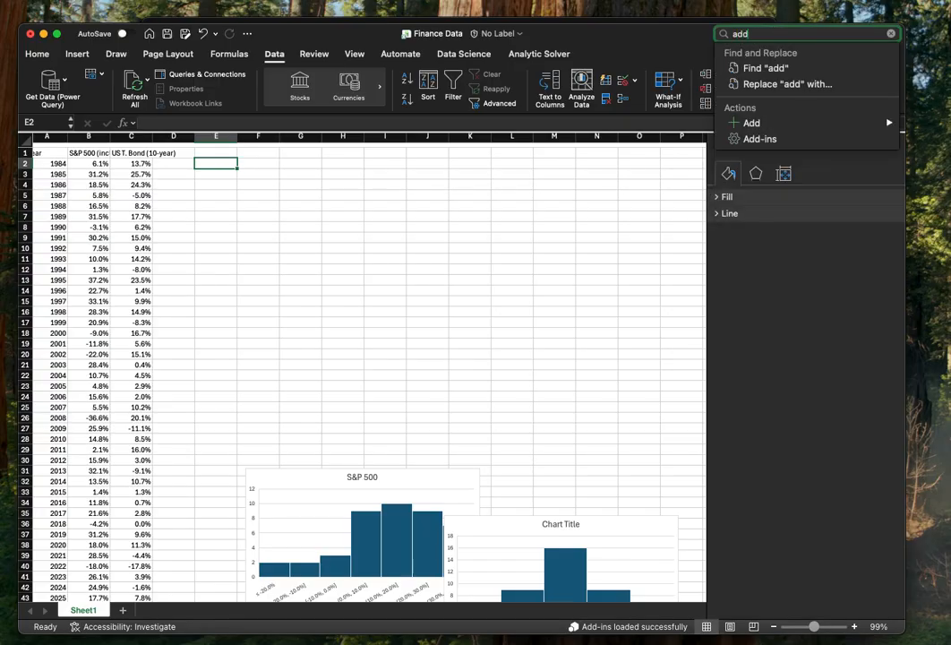
click(778, 140)
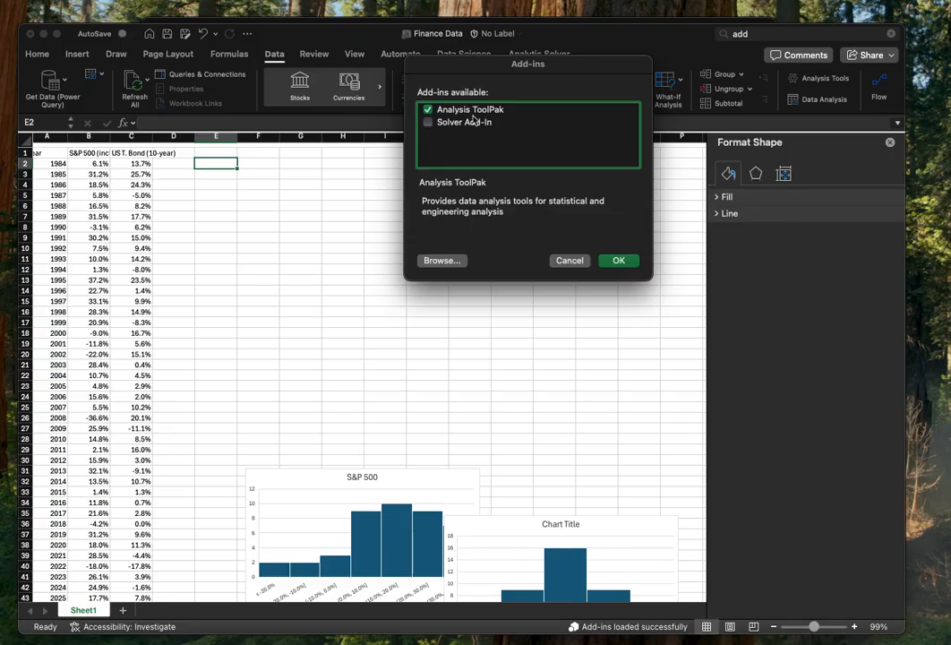
click(624, 262)
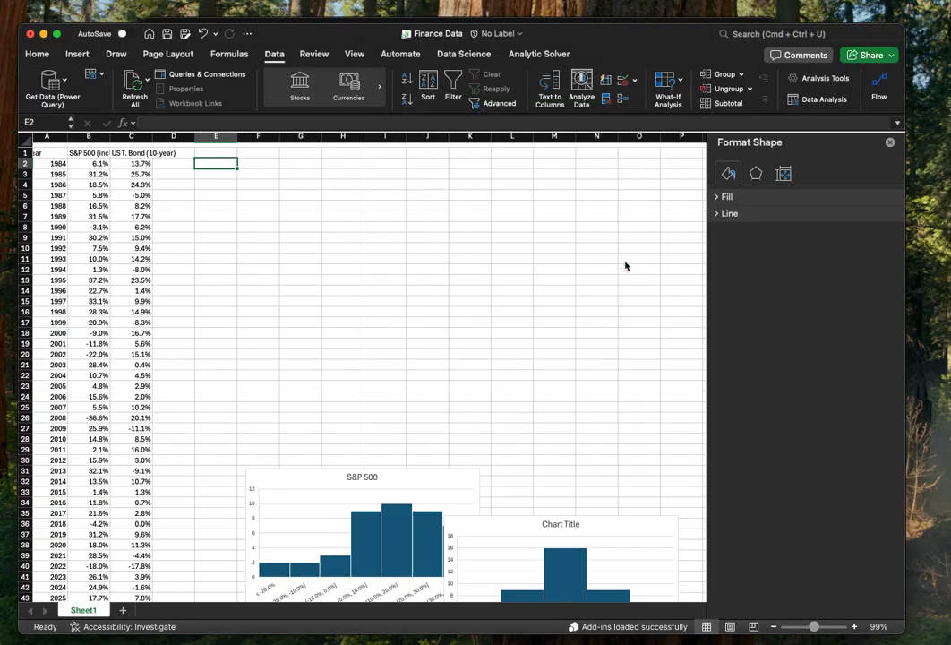
click(836, 101)
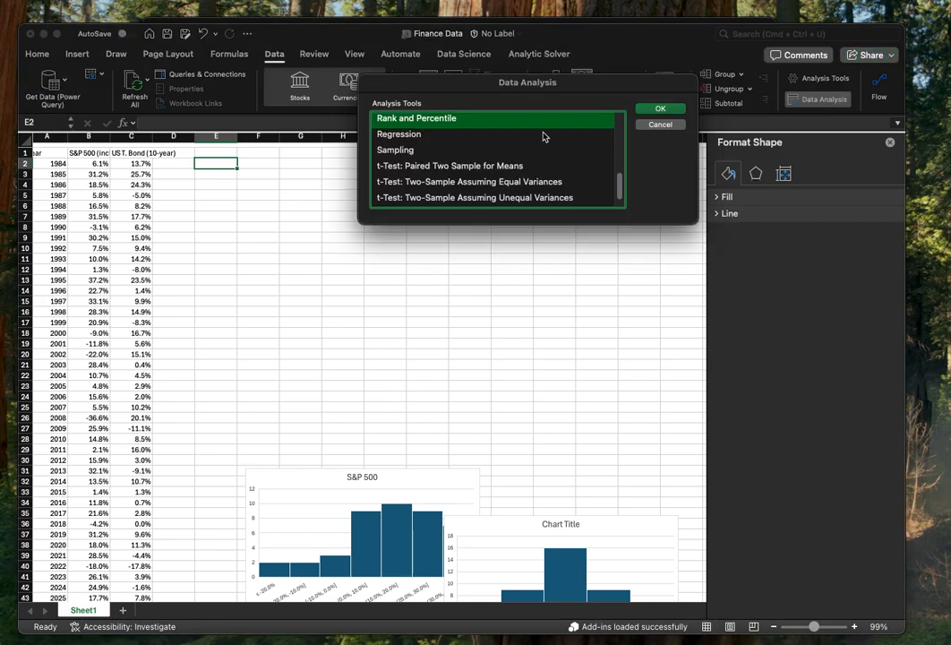
scroll(542, 144, down, 2)
scroll(541, 147, up, 2)
scroll(541, 146, up, 5)
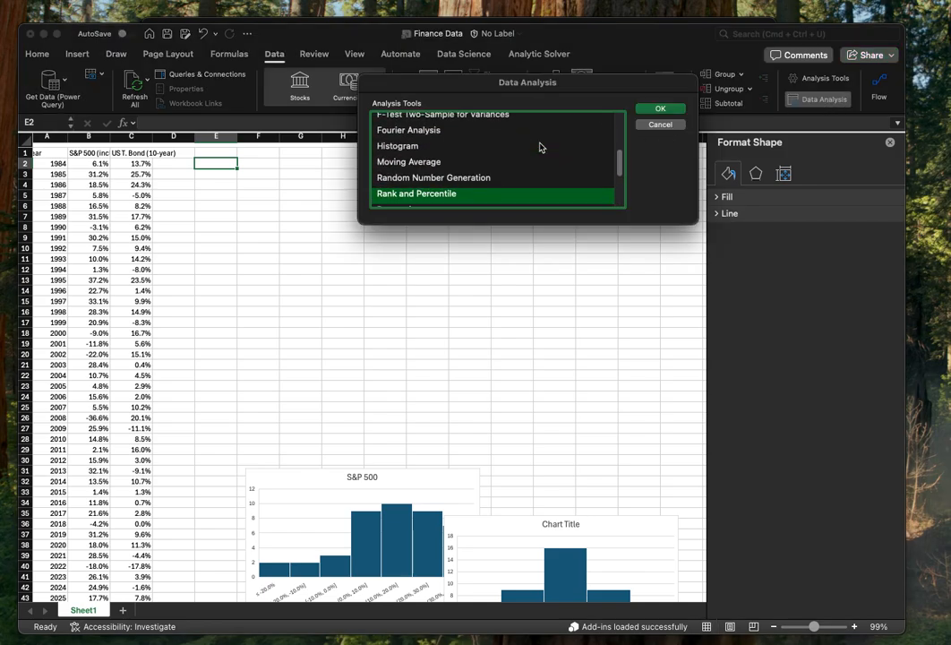
click(503, 145)
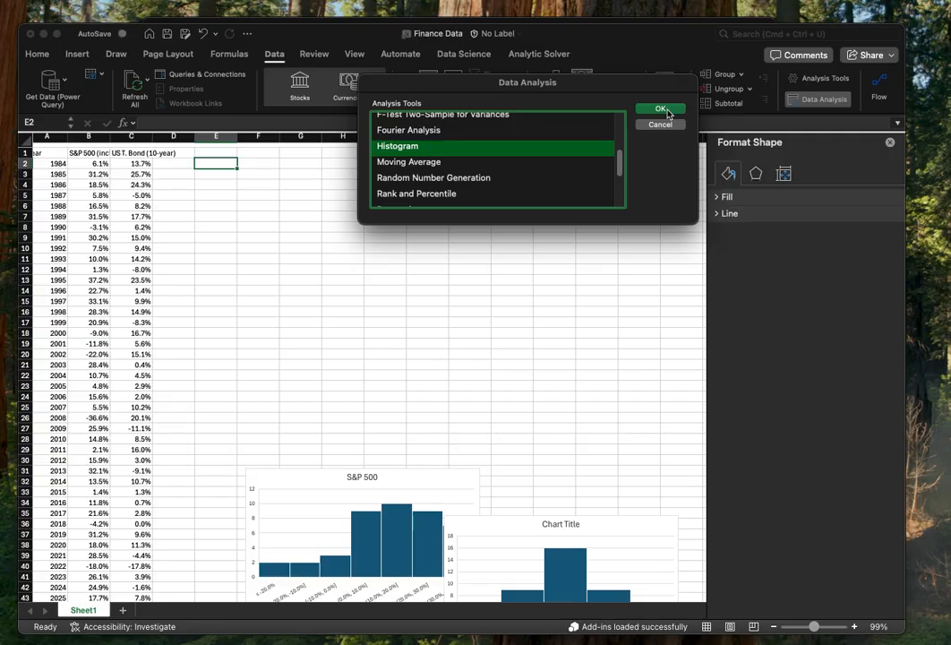
click(667, 110)
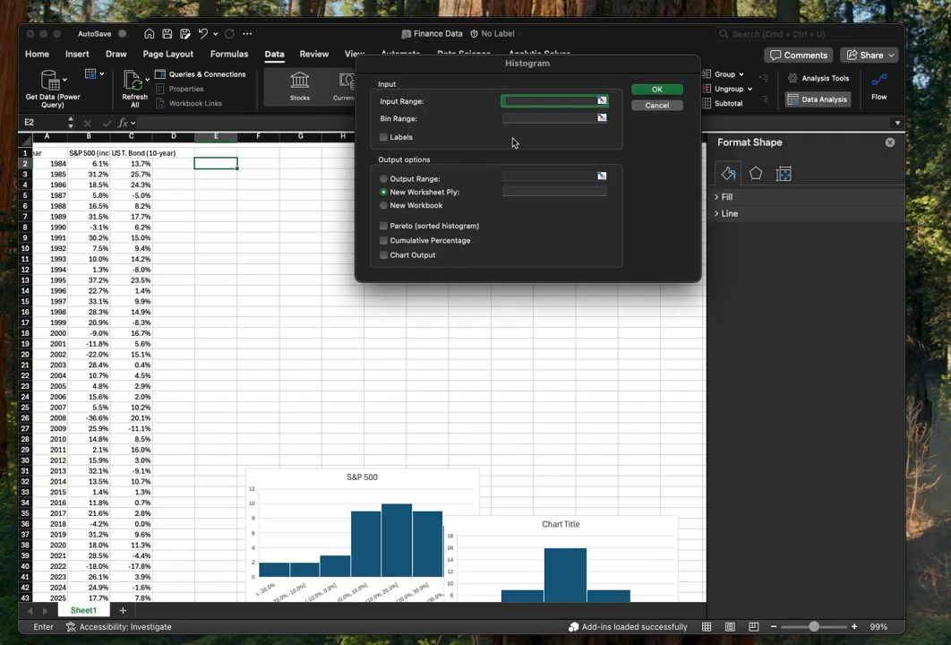
click(603, 100)
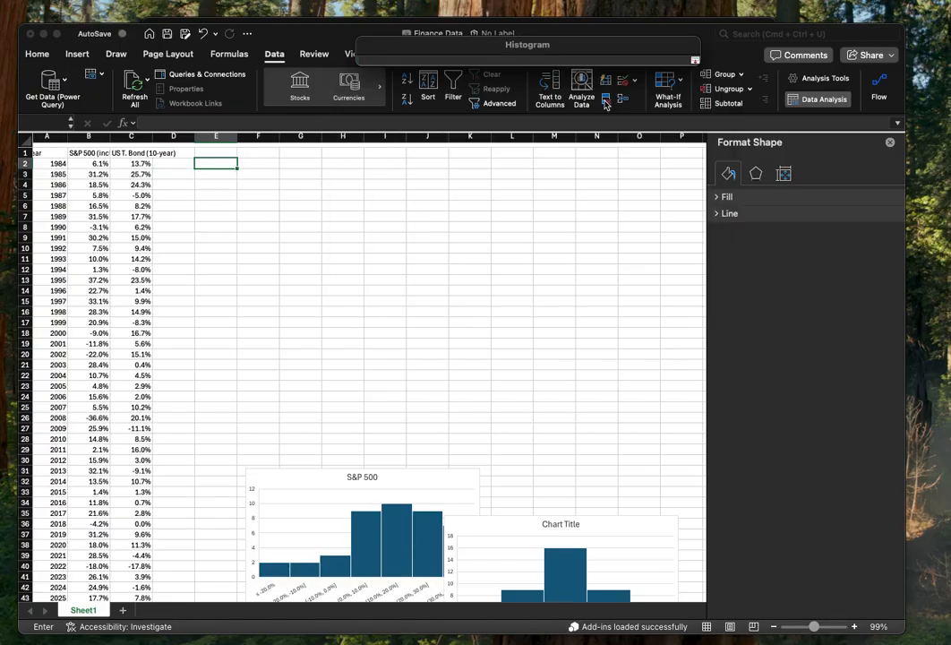
click(99, 165)
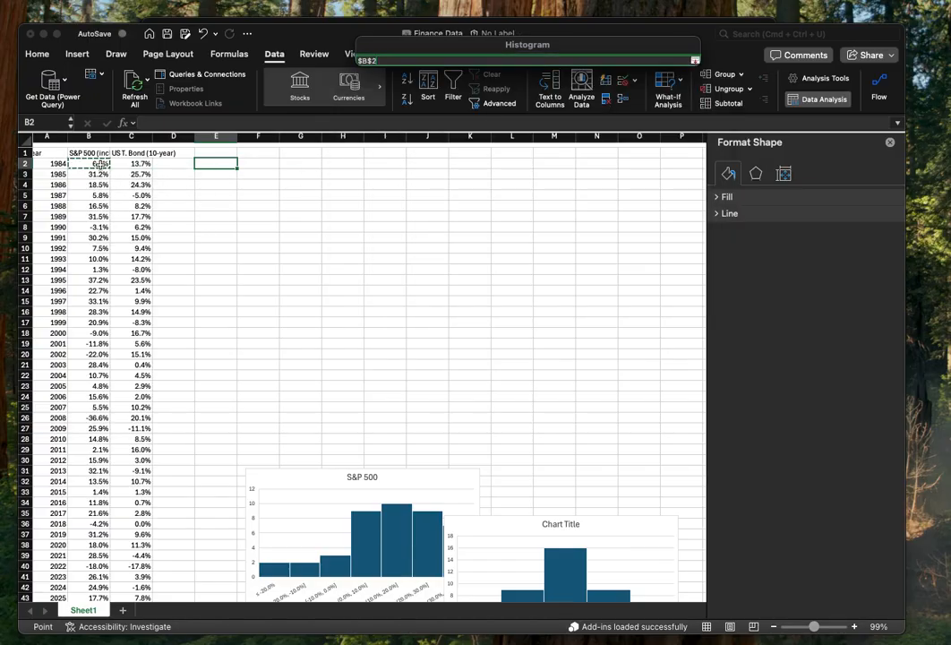
key(super+shift+Down)
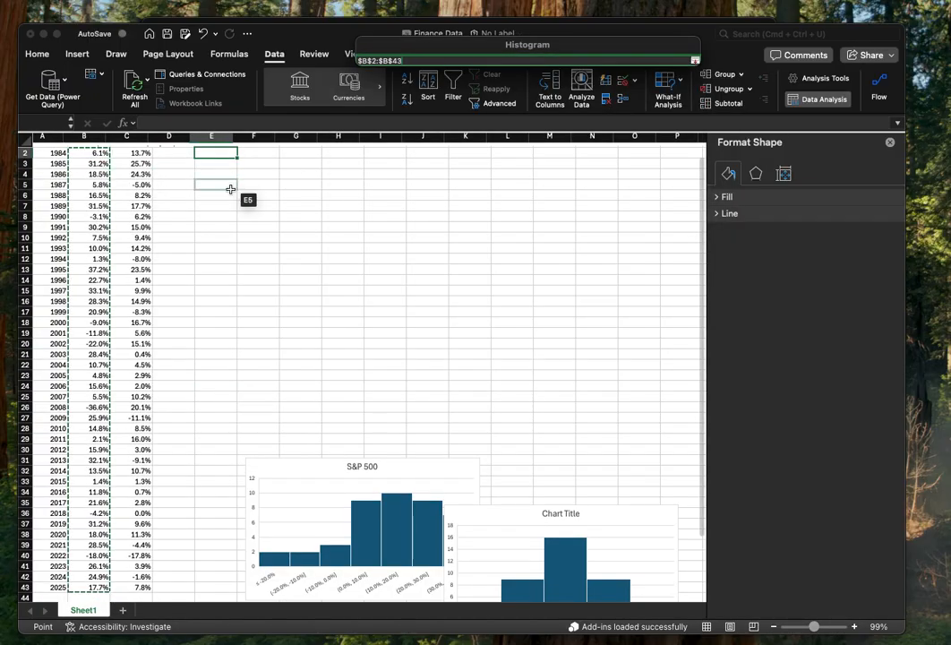
key(Return)
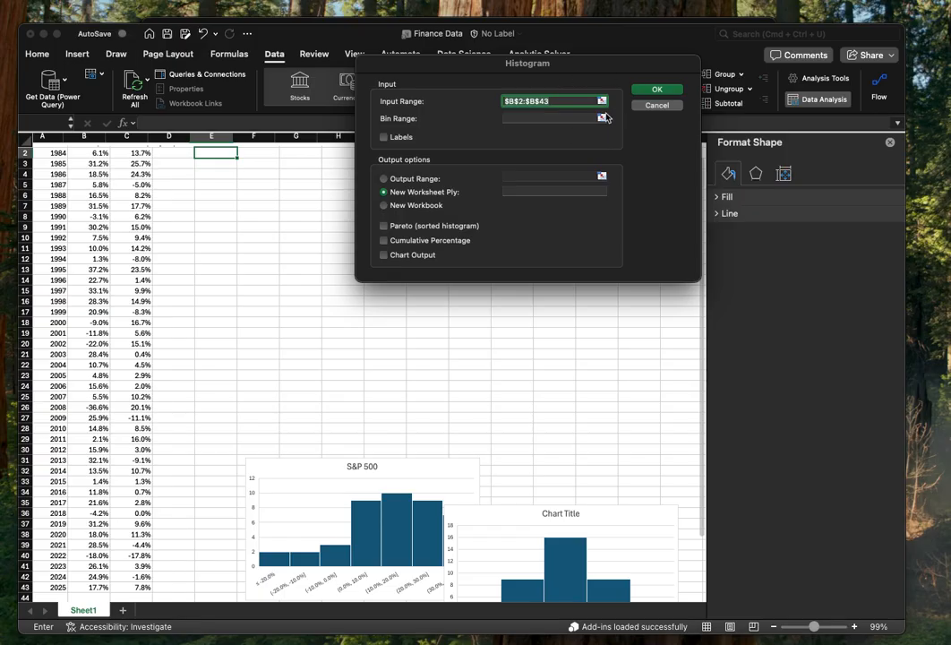
click(602, 119)
click(294, 164)
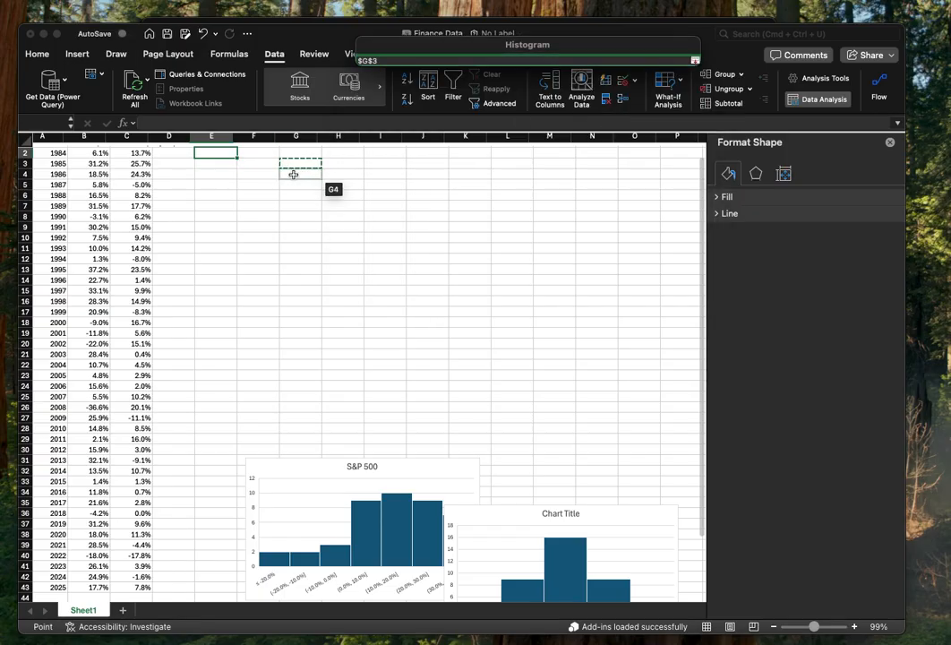
key(Escape)
key(Escape)
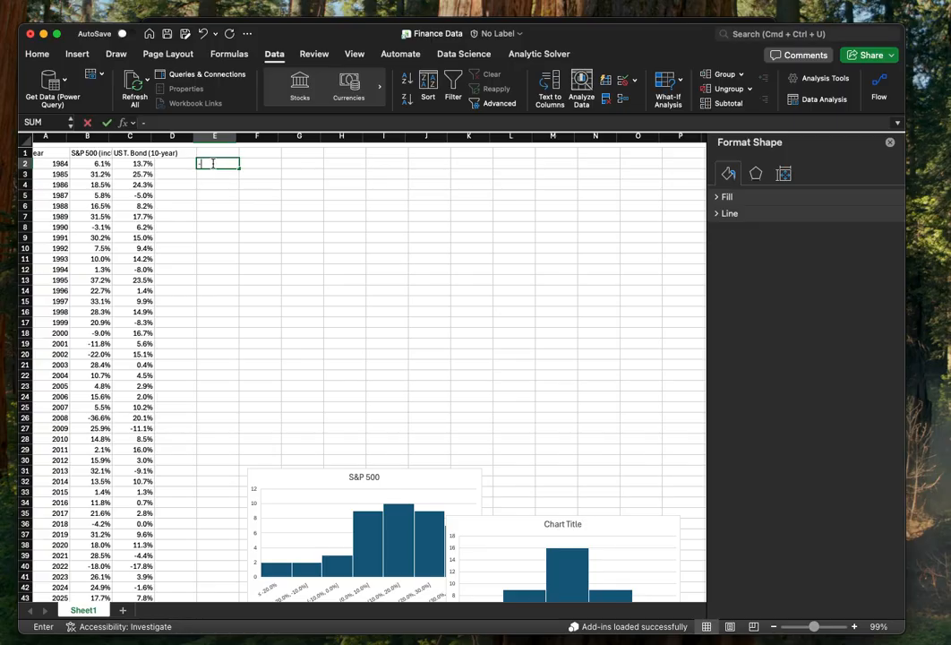
- Fill E2:E9 with bin limits from -0.2 to 0.5 in steps of 0.1
text(-0.2)
key(Return)
text(-0.1)
key(Return)
text(0)
key(Return)
drag(215, 164, 240, 241)
- Move the S&P 500 chart up to about row 25 and label the bin limits "Bins" in E1
drag(324, 498, 285, 406)
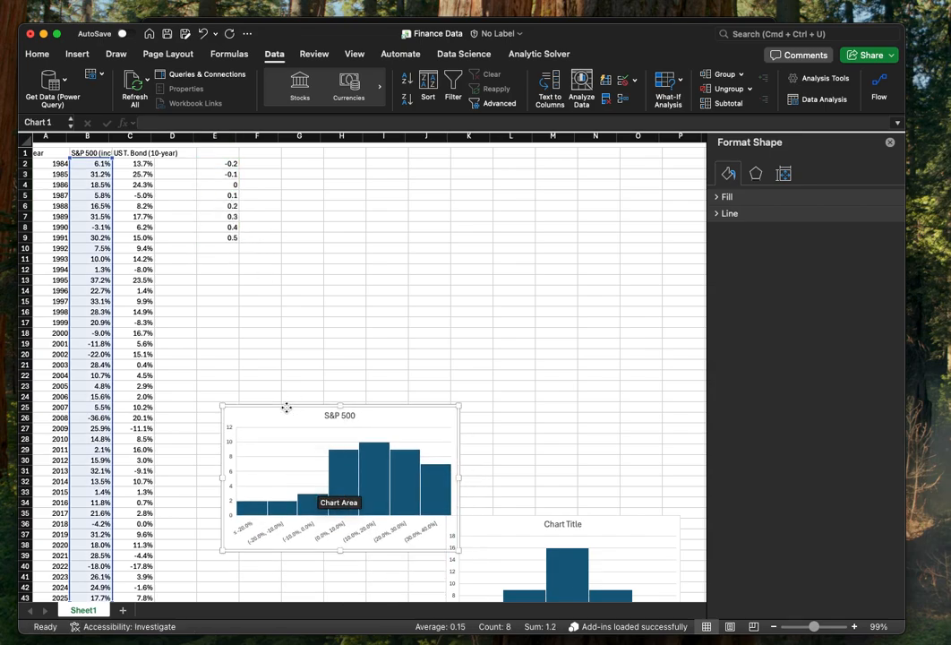
click(269, 164)
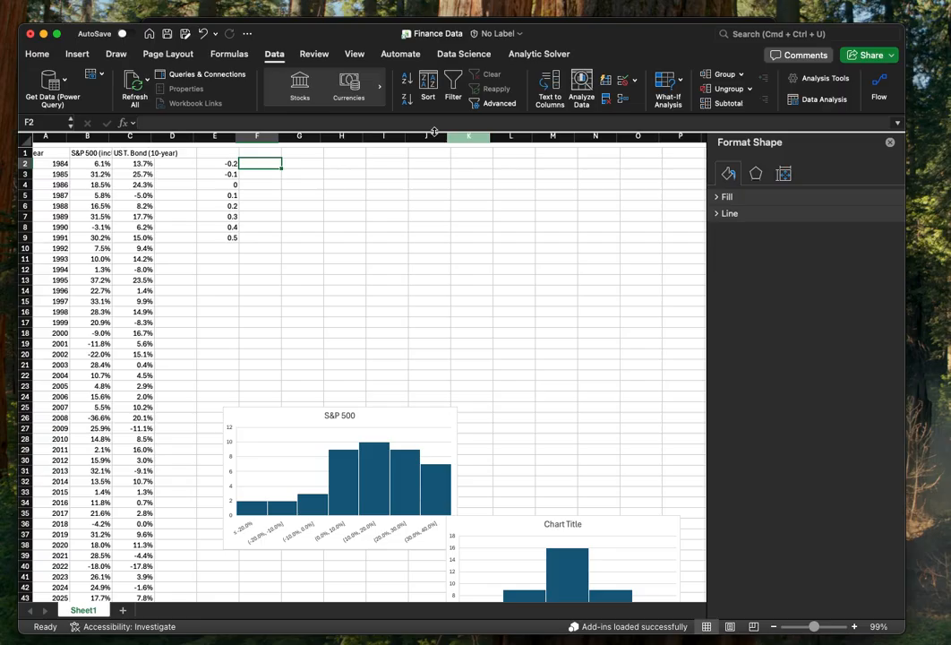
click(229, 153)
text(Bins)
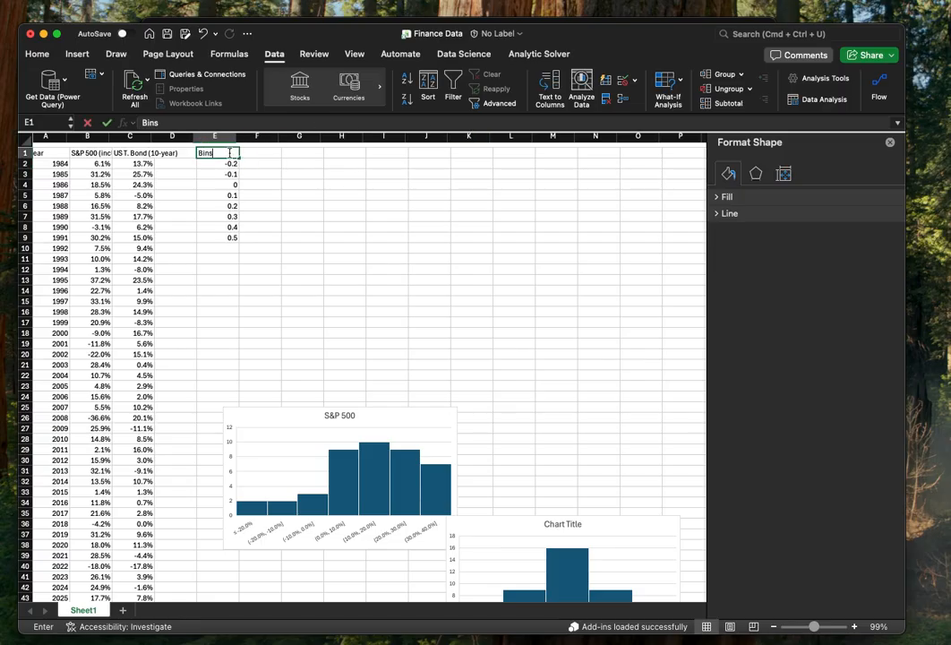
key(Return)
key(Right)
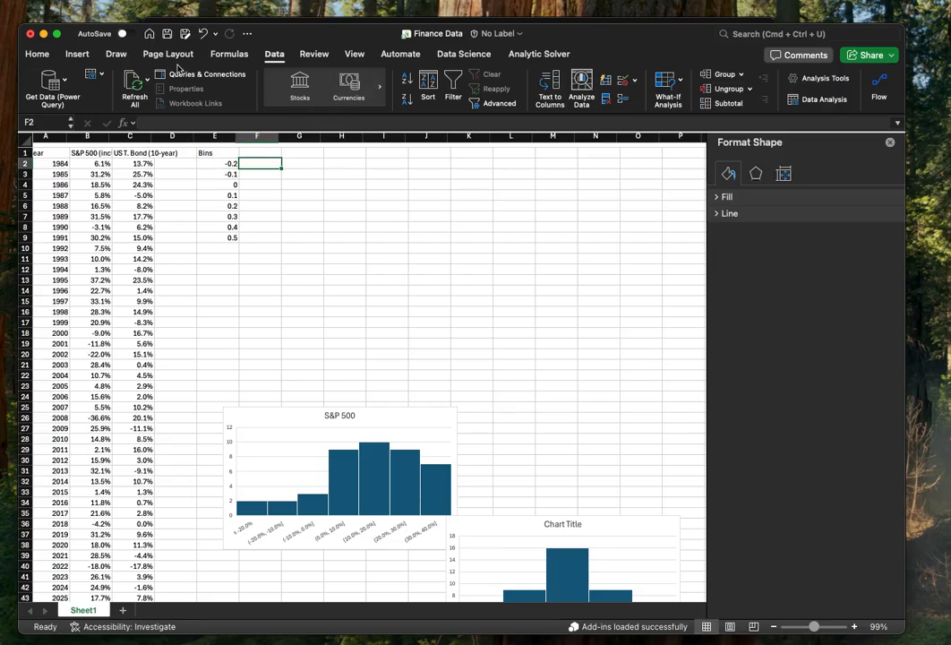
- Set up a Histogram data analysis with input range B2:B43, bin range E2:E9 and chart output enabled
click(822, 99)
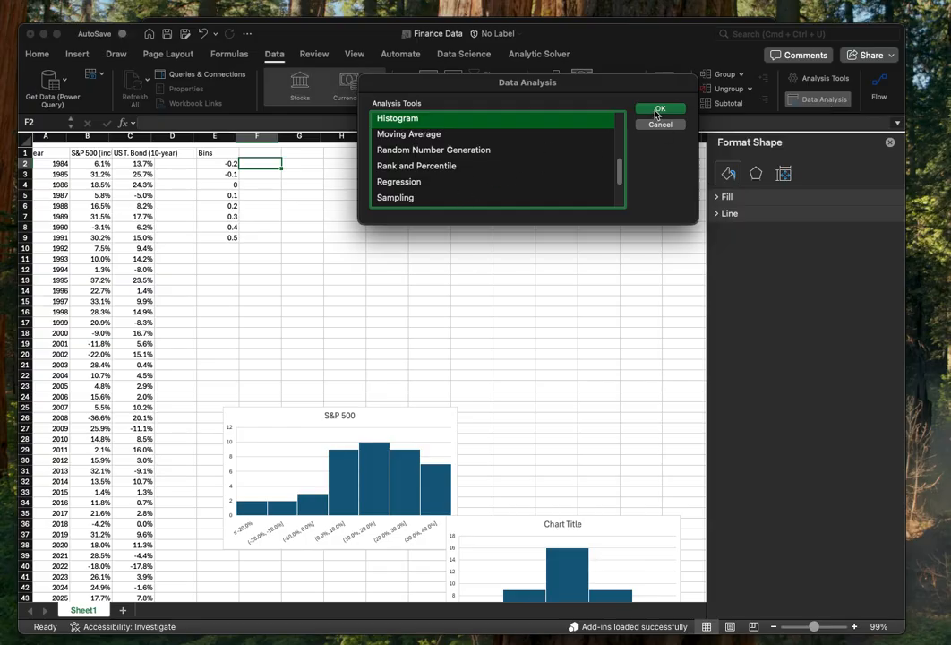
click(656, 112)
click(605, 103)
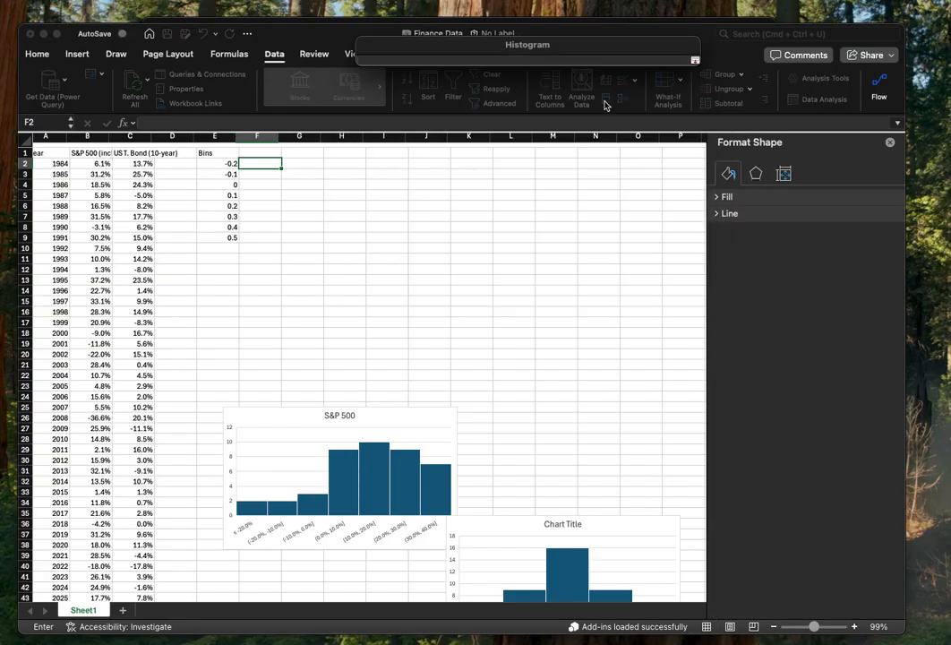
click(99, 163)
key(super+shift+Down)
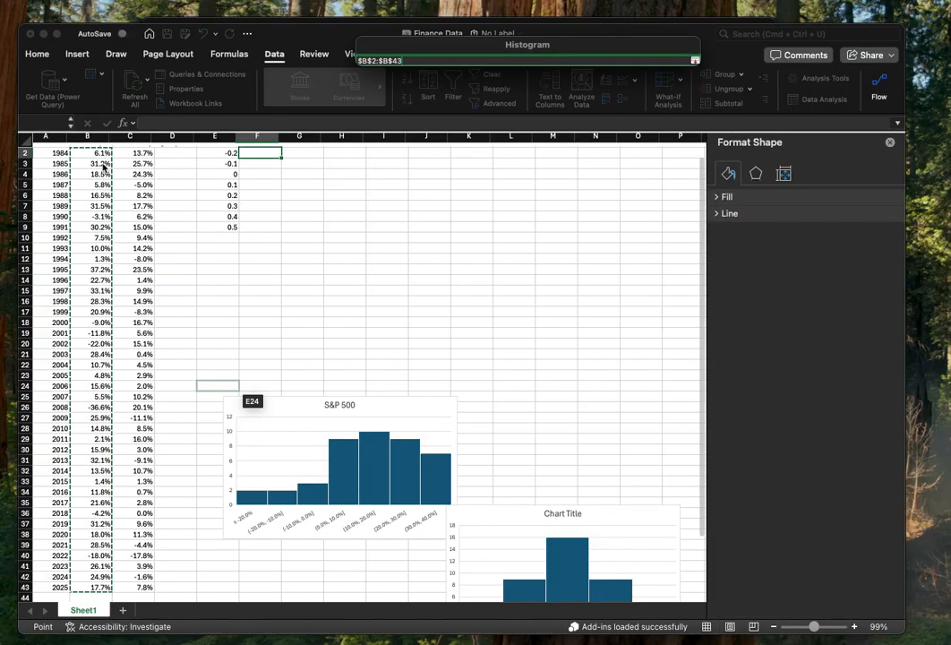
key(Return)
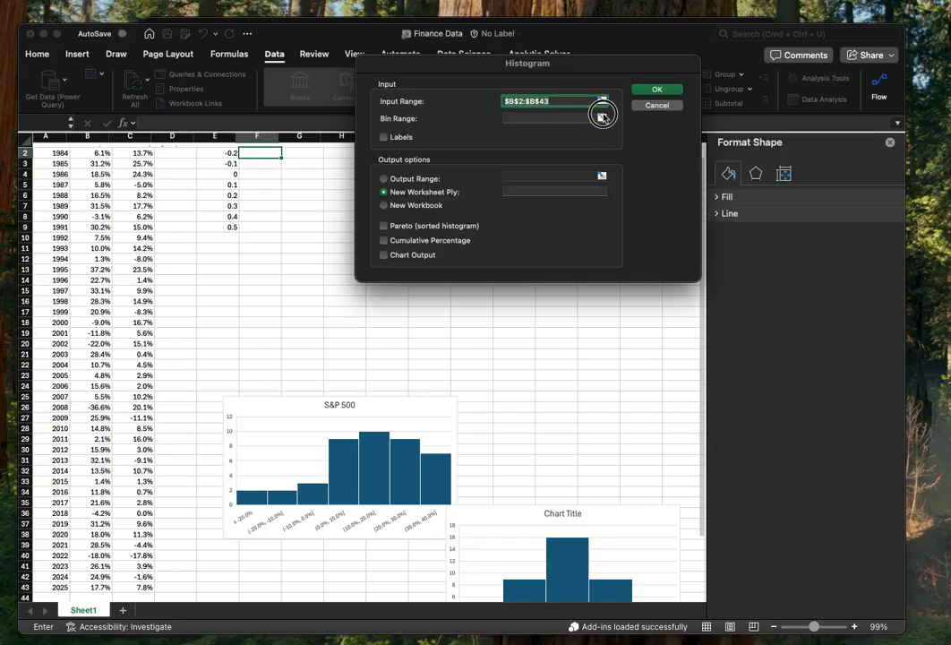
click(602, 117)
scroll(272, 187, up, 1)
drag(204, 163, 223, 235)
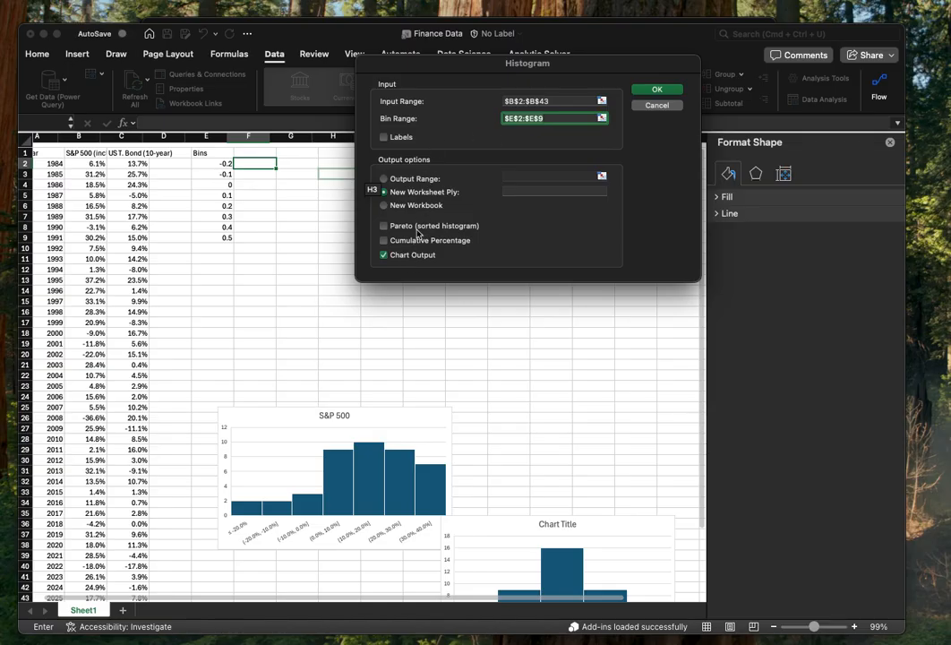
- Set the histogram analysis's output range to F1 on the current sheet and run it
click(415, 179)
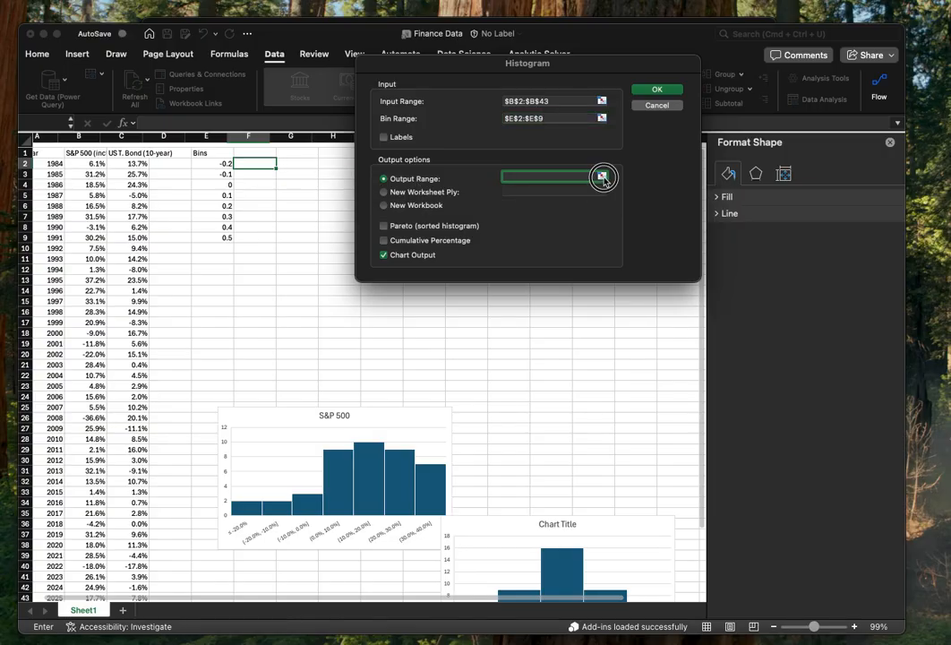
click(602, 176)
click(245, 153)
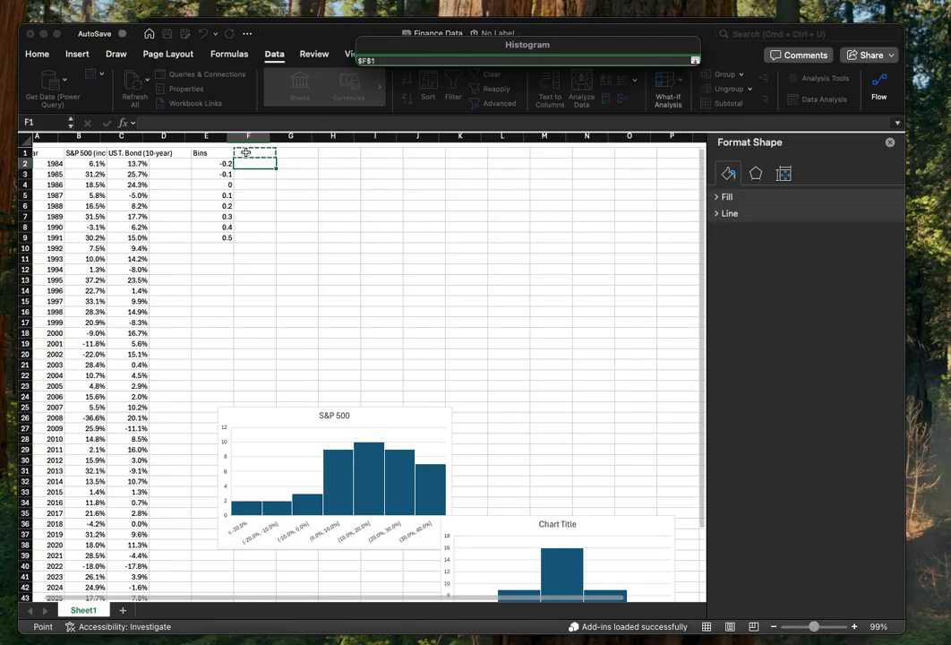
key(Return)
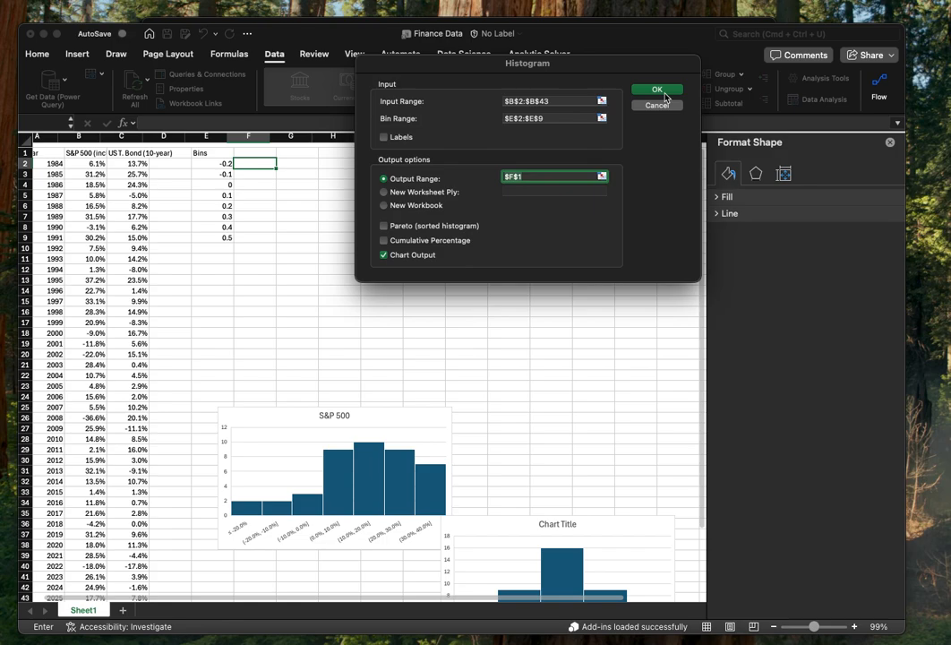
click(663, 91)
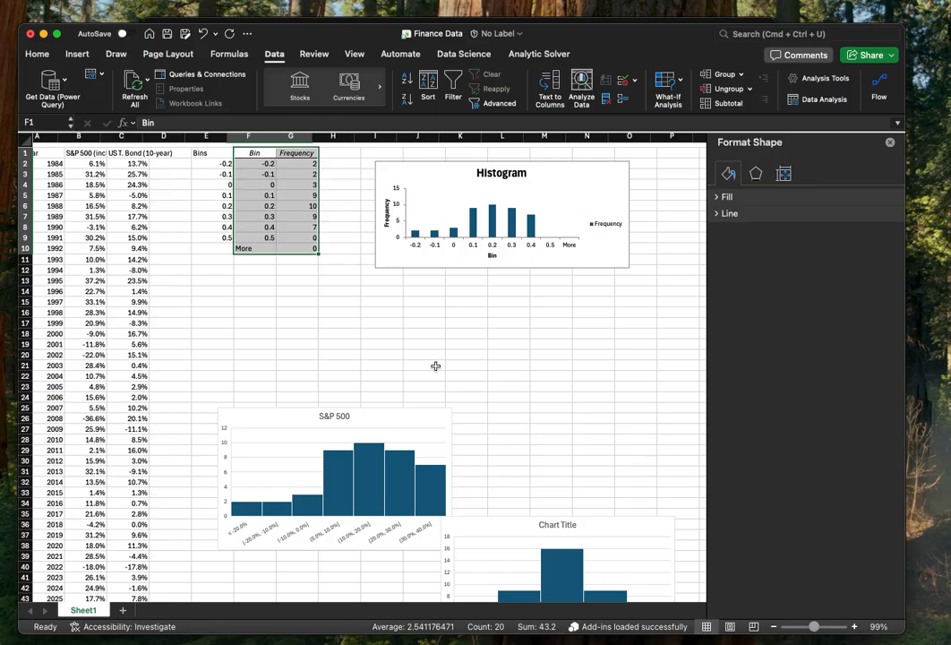
- Move the new Histogram chart below the frequency table to about row 14 and set its bars' gap width to 10%
drag(587, 162, 393, 301)
click(326, 343)
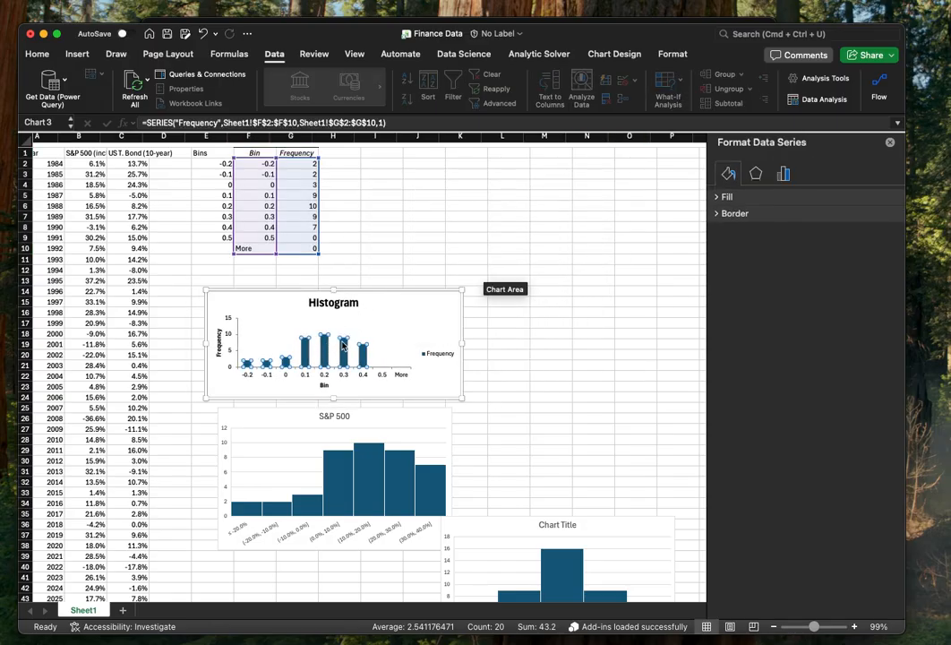
click(784, 173)
click(874, 290)
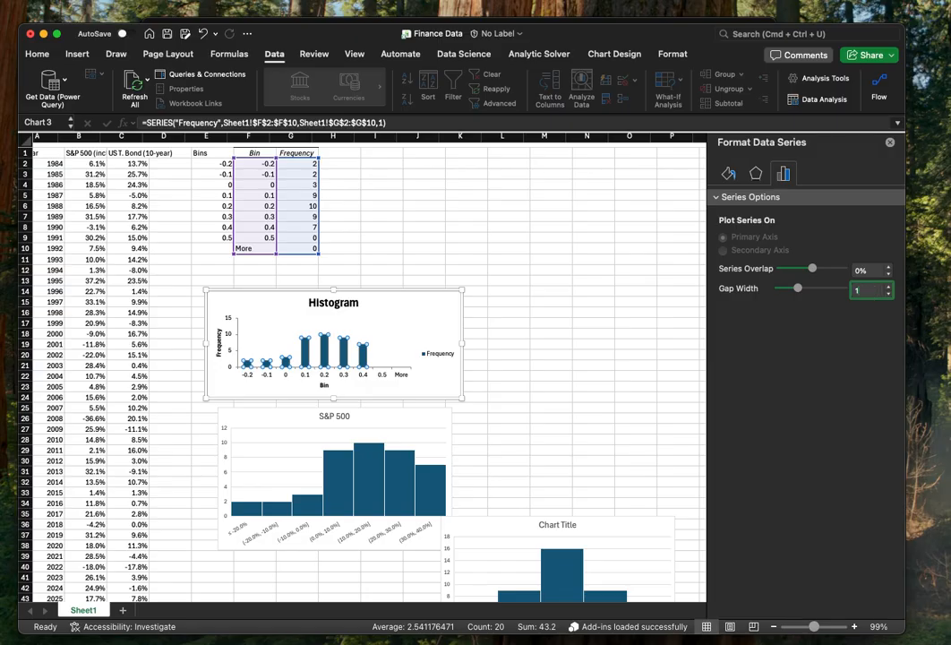
text(10)
key(Return)
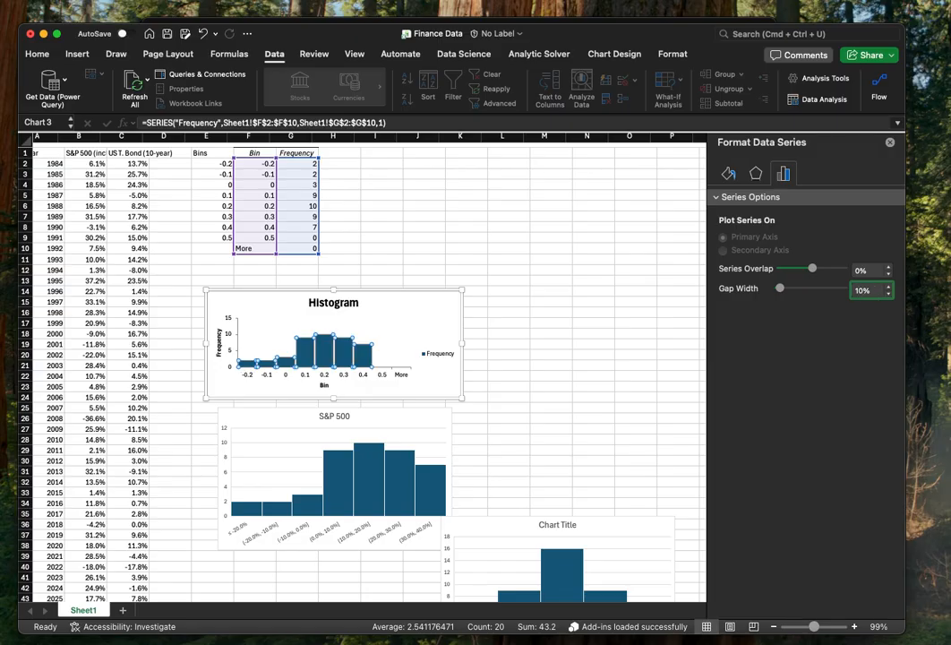
- Delete the legend of the new Histogram chart and widen the chart slightly, into column L
click(438, 353)
key(Delete)
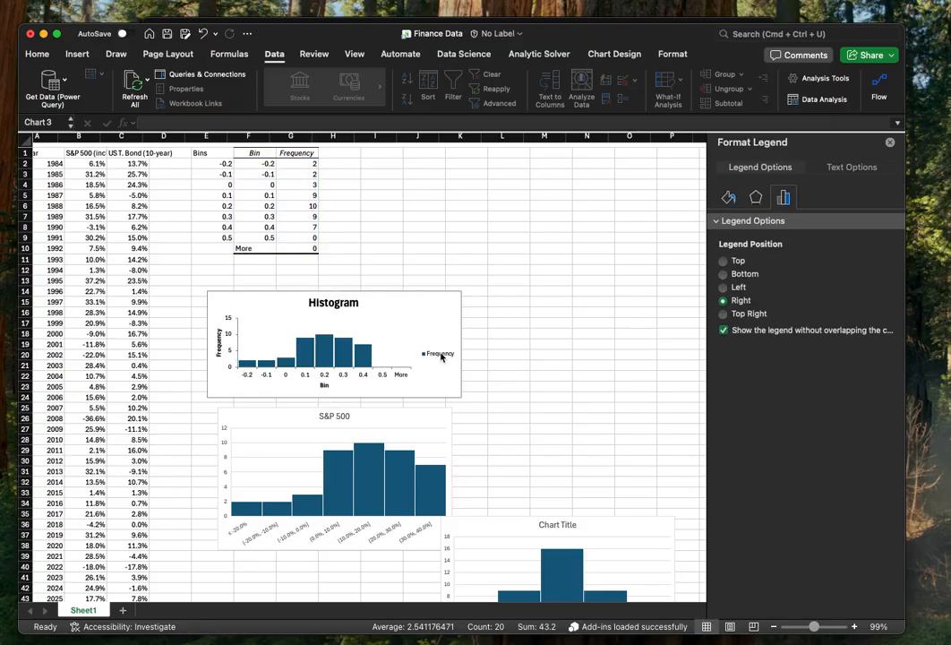
click(440, 356)
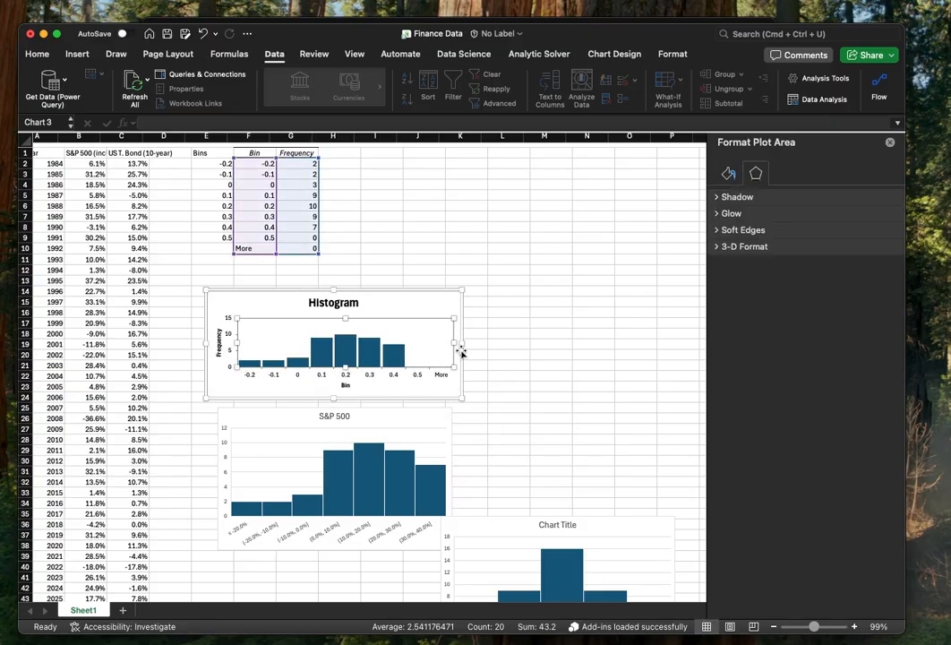
drag(463, 344, 495, 343)
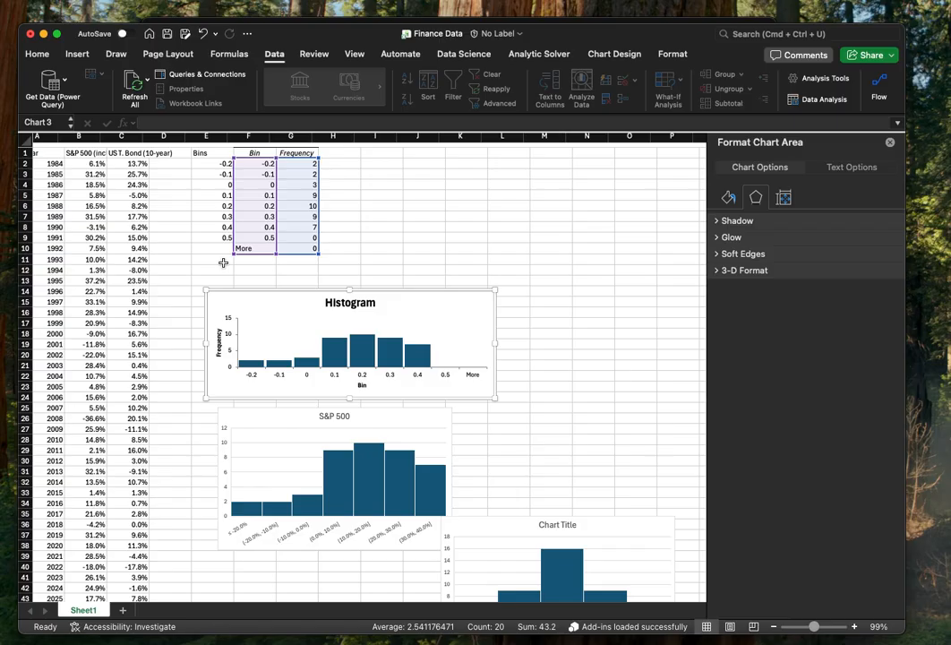
click(369, 158)
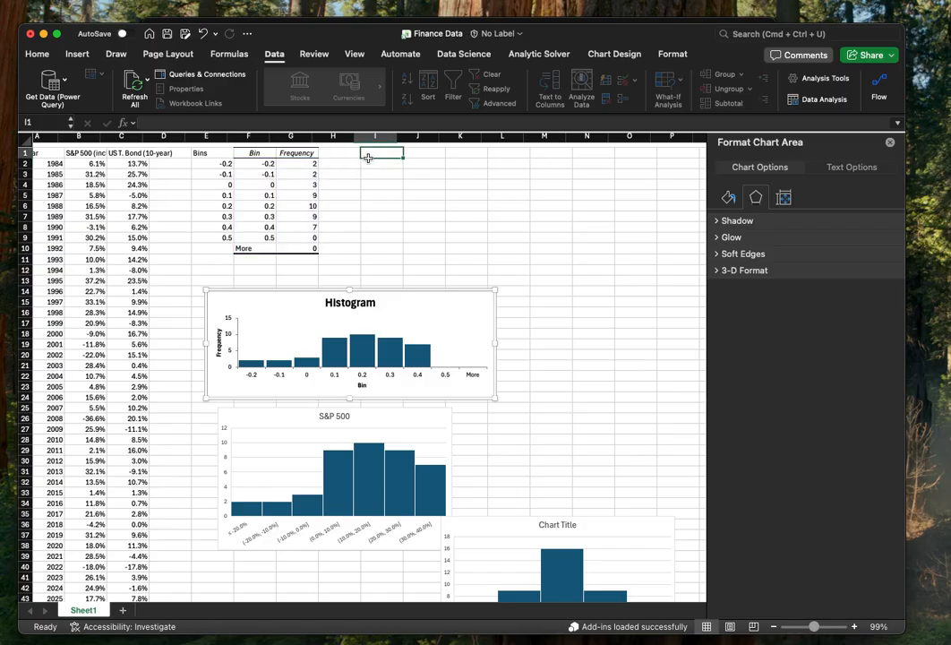
- Start another Histogram data analysis and set its input range to the bond returns in C2:C43
click(817, 100)
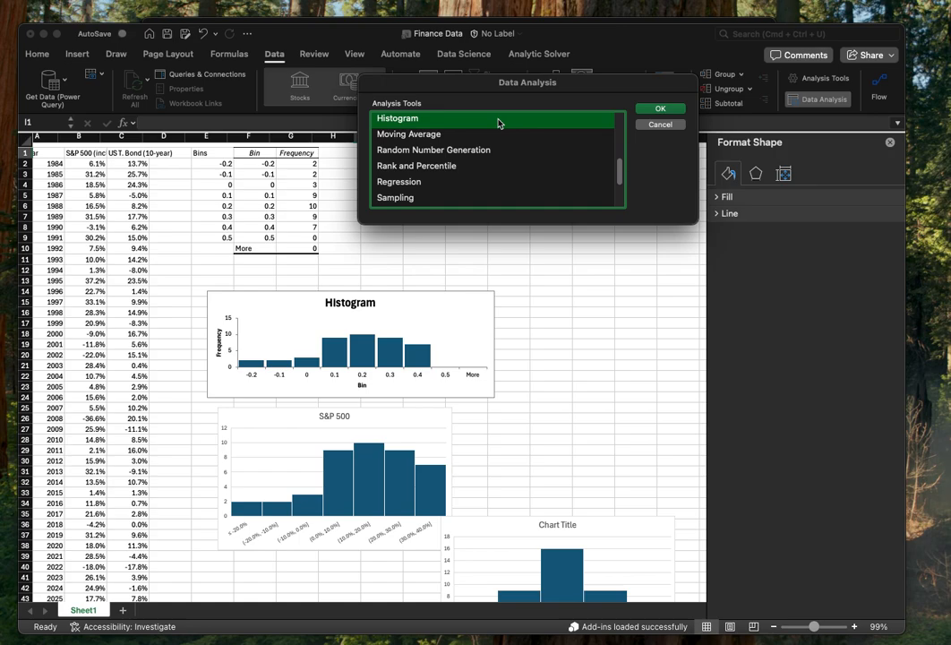
click(661, 108)
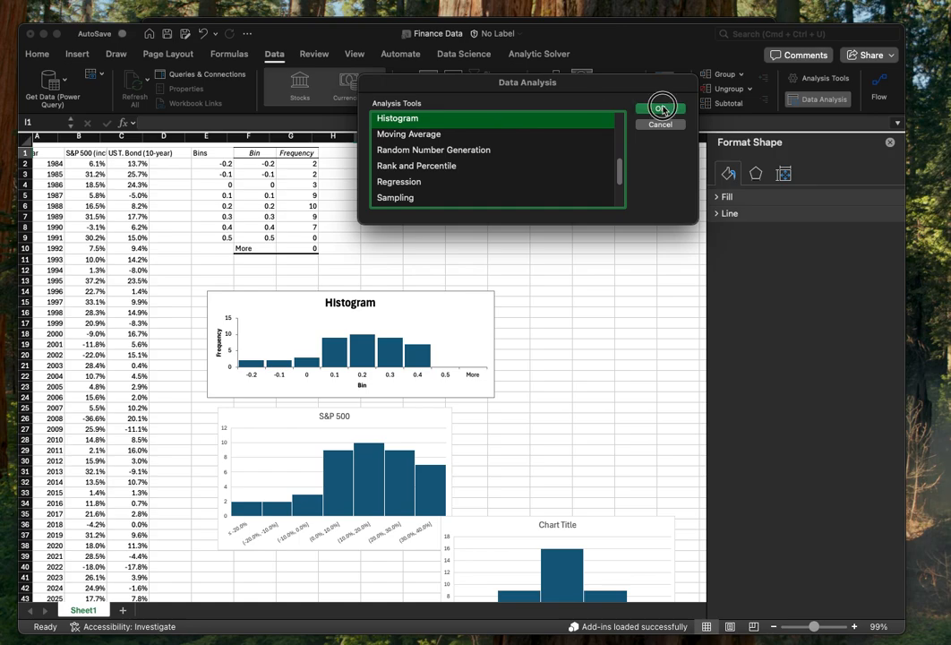
click(599, 102)
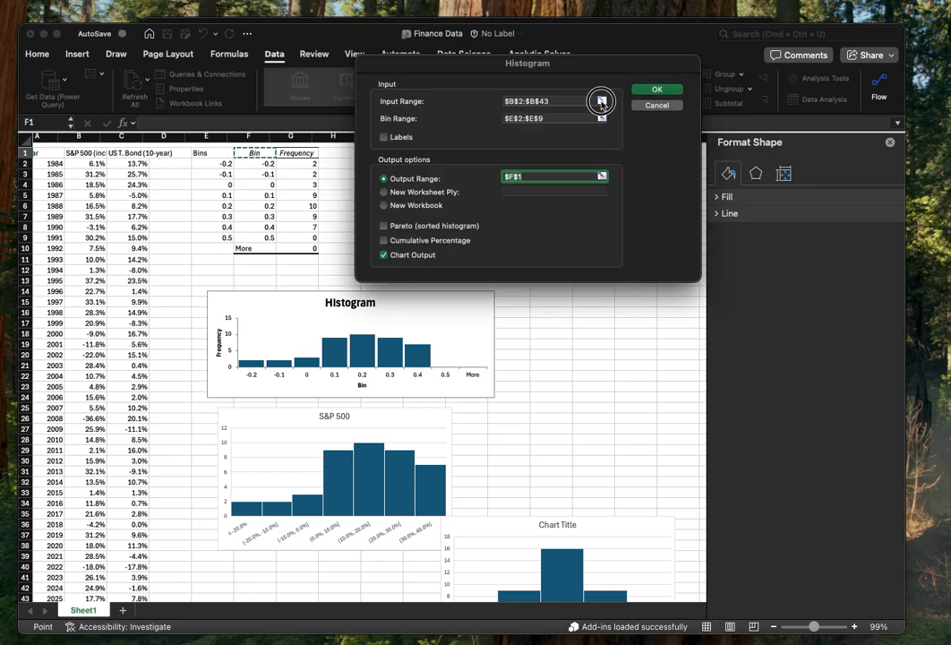
click(135, 153)
scroll(136, 154, up, 1)
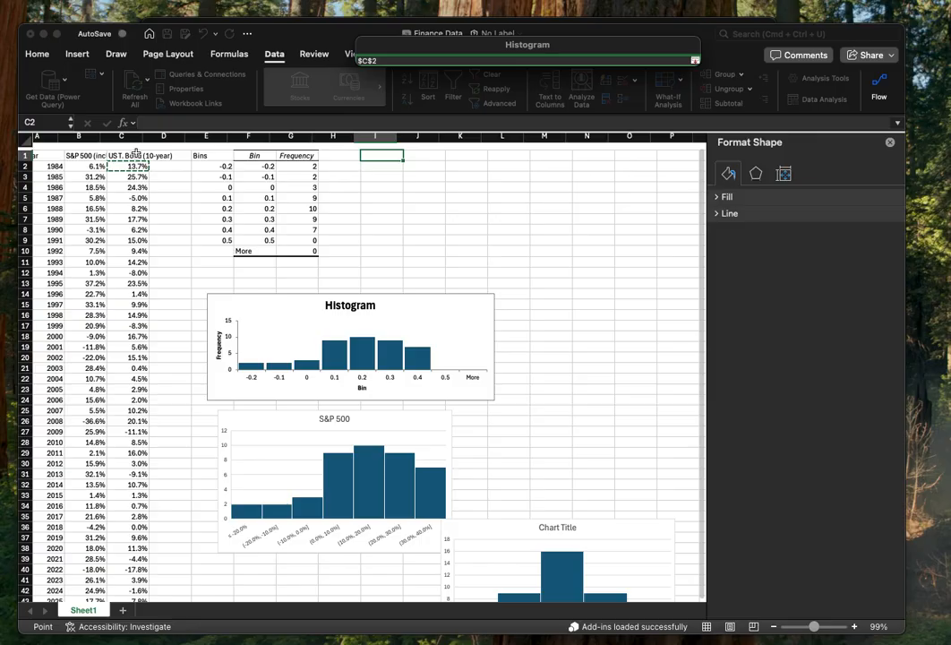
key(super+shift+Down)
key(Return)
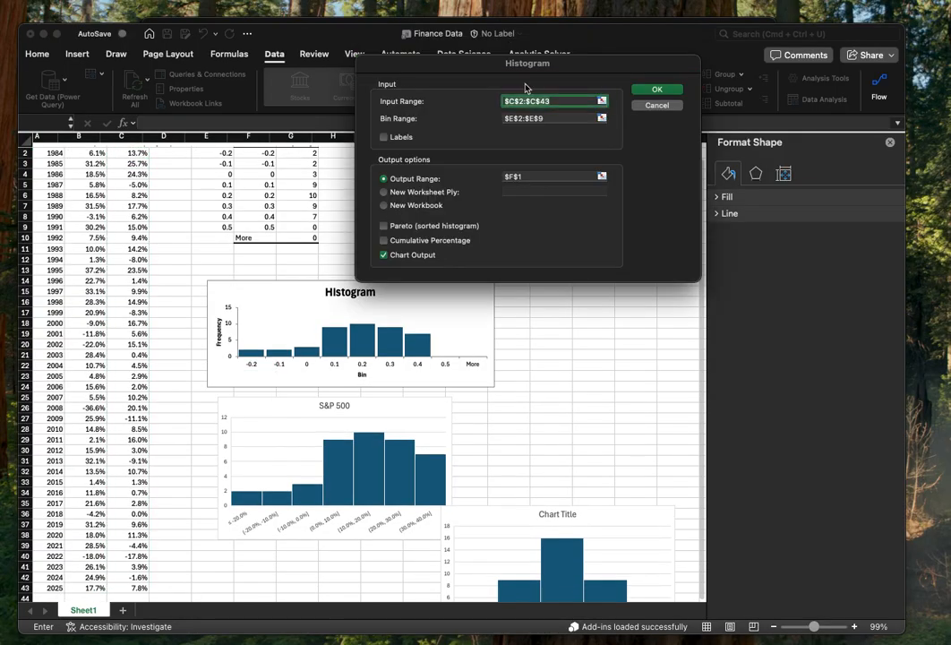
- Set the histogram analysis's output range to H1 and run it
click(602, 176)
click(339, 153)
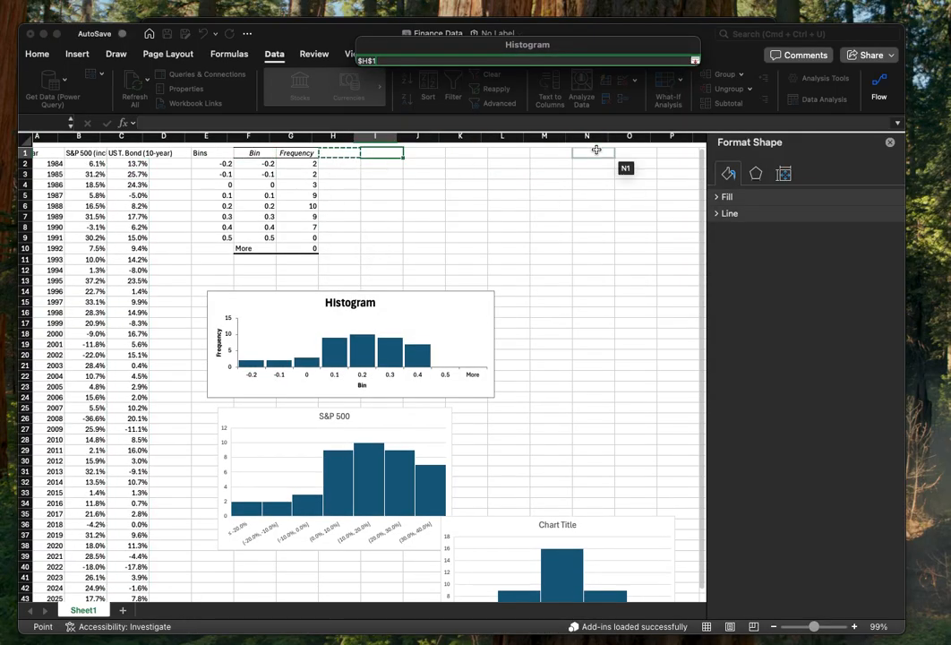
click(695, 62)
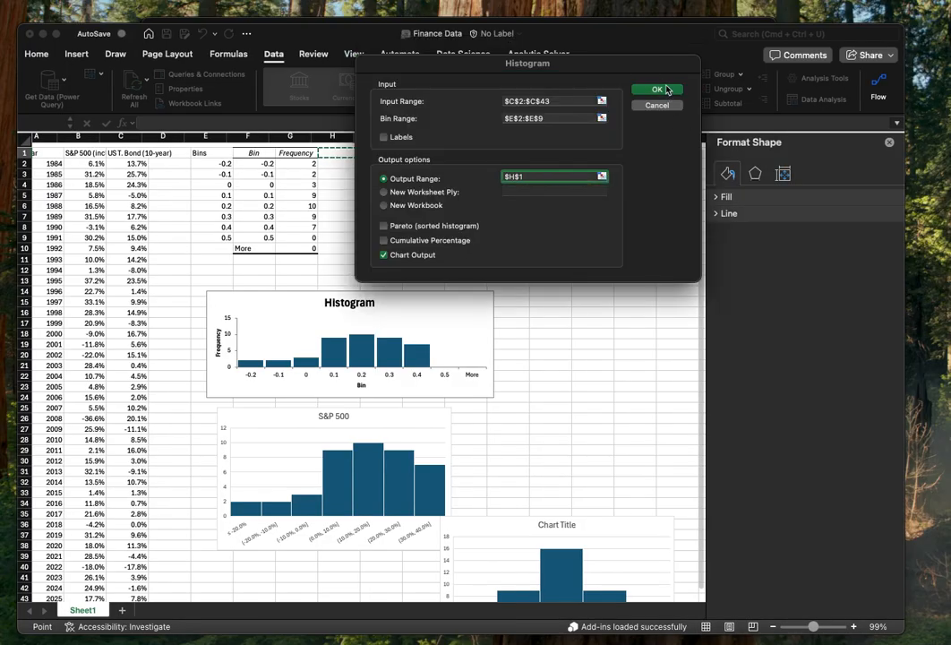
click(656, 92)
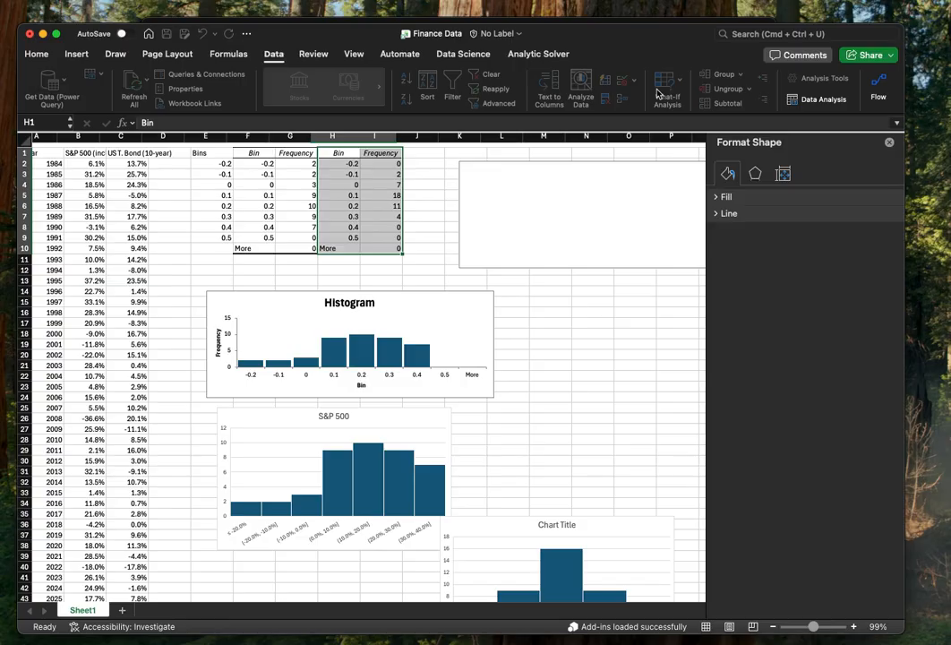
- Place the new bond Histogram chart directly below the first one at a similar width and delete its legend
drag(630, 174, 391, 415)
drag(464, 446, 495, 448)
click(465, 459)
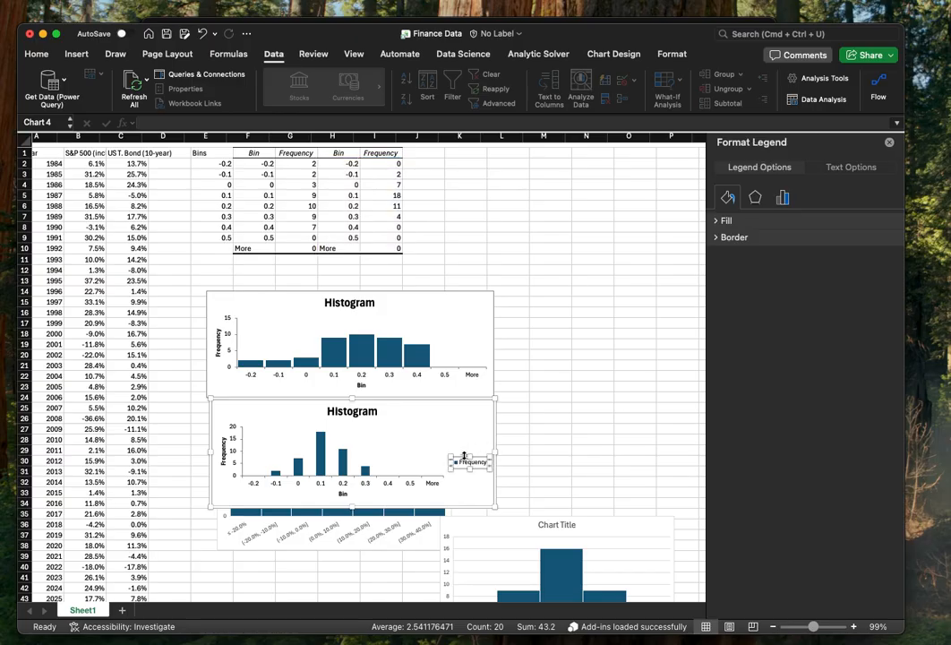
key(Delete)
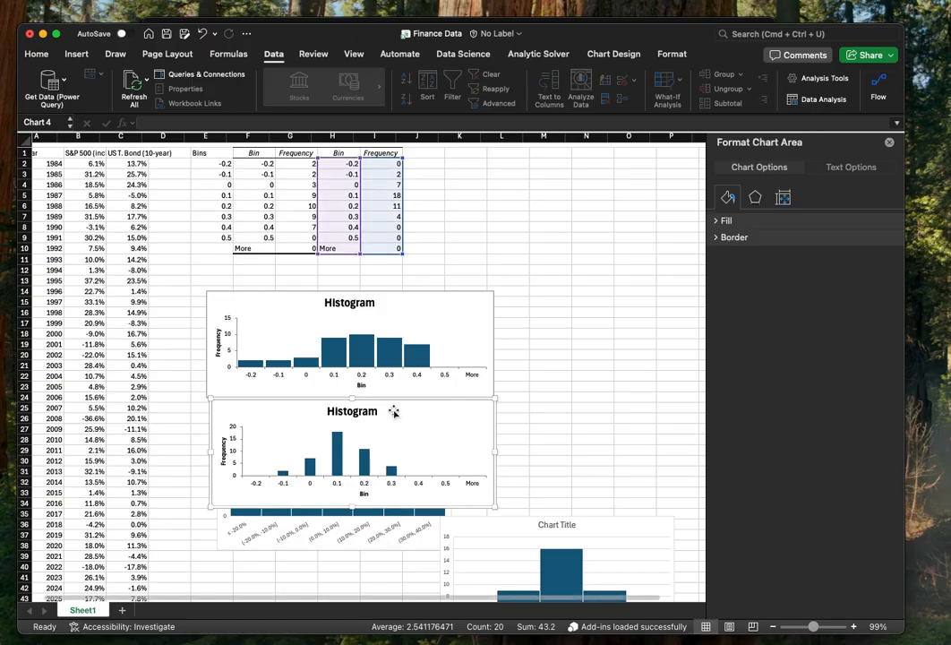
- Retitle the lower Histogram chart "T-Bonds" and the upper one "S&P 500"
click(351, 410)
double_click(352, 411)
text(T-Bonds)
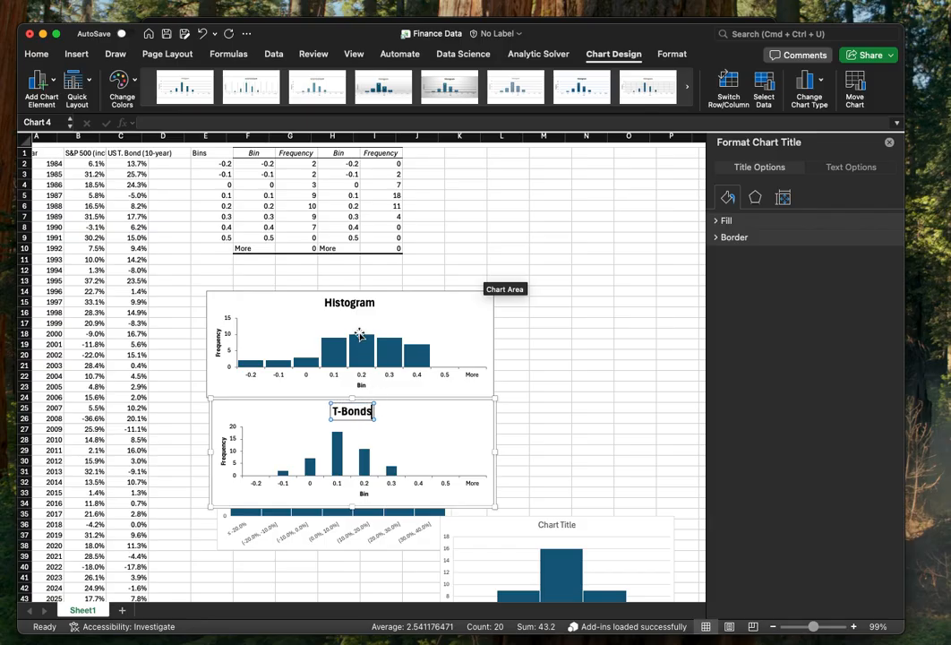
click(348, 303)
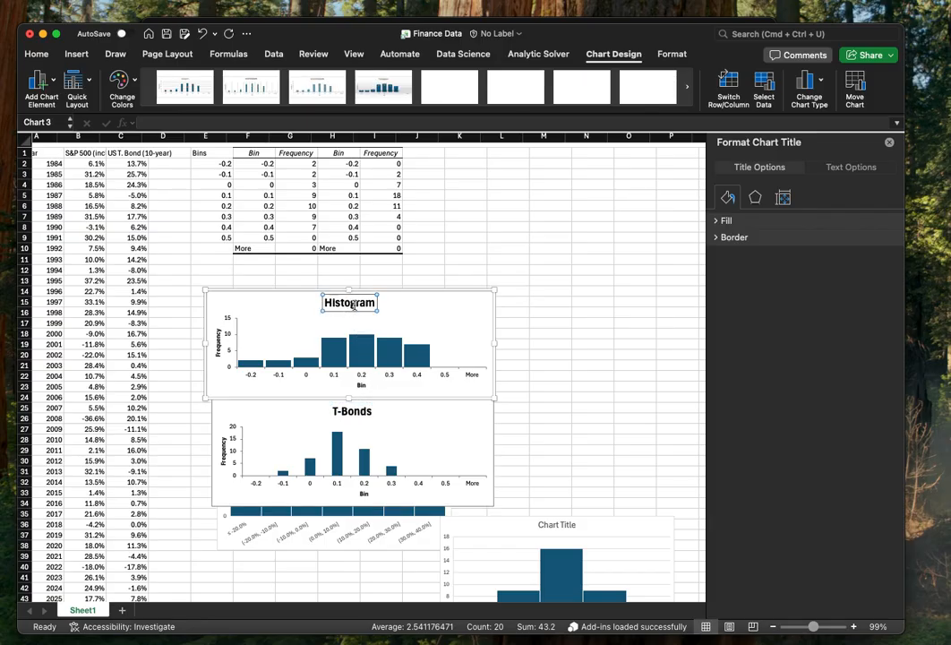
double_click(351, 303)
text(S&P 500)
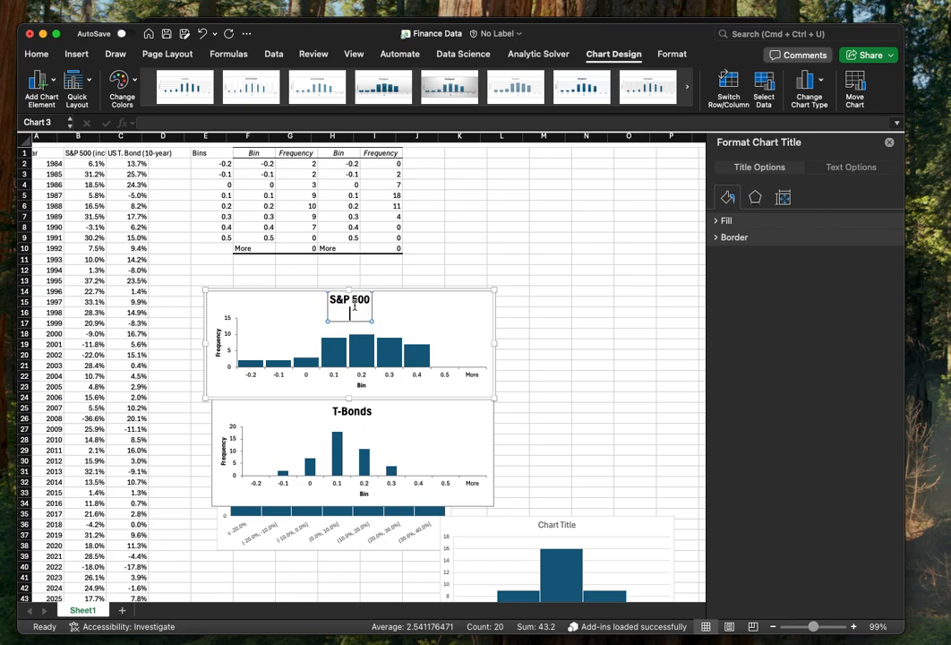
- Set the gap width of the T-Bonds chart's bars to 10%
click(344, 452)
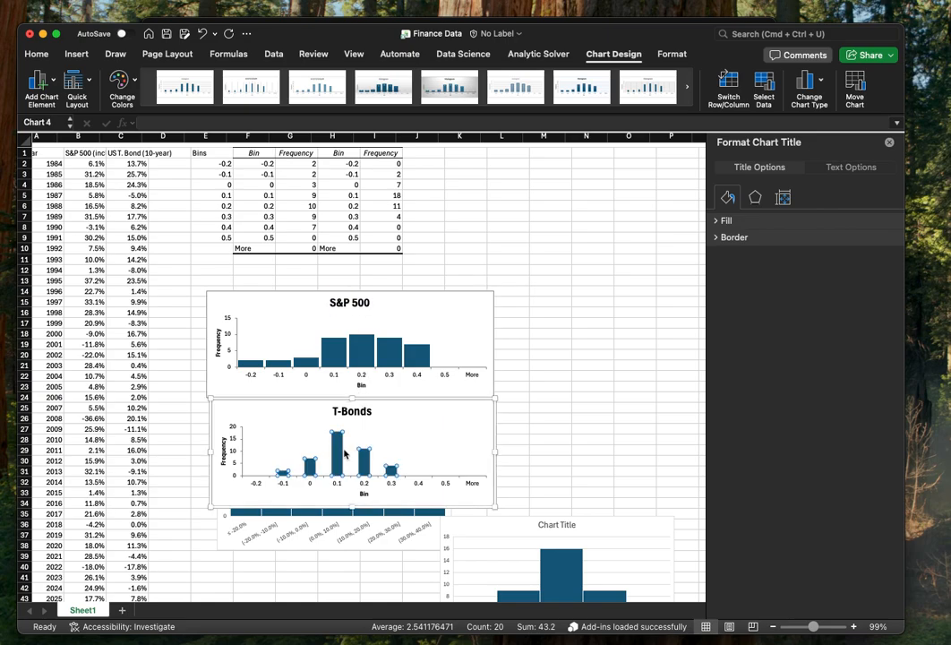
triple_click(863, 290)
text(10)
key(Return)
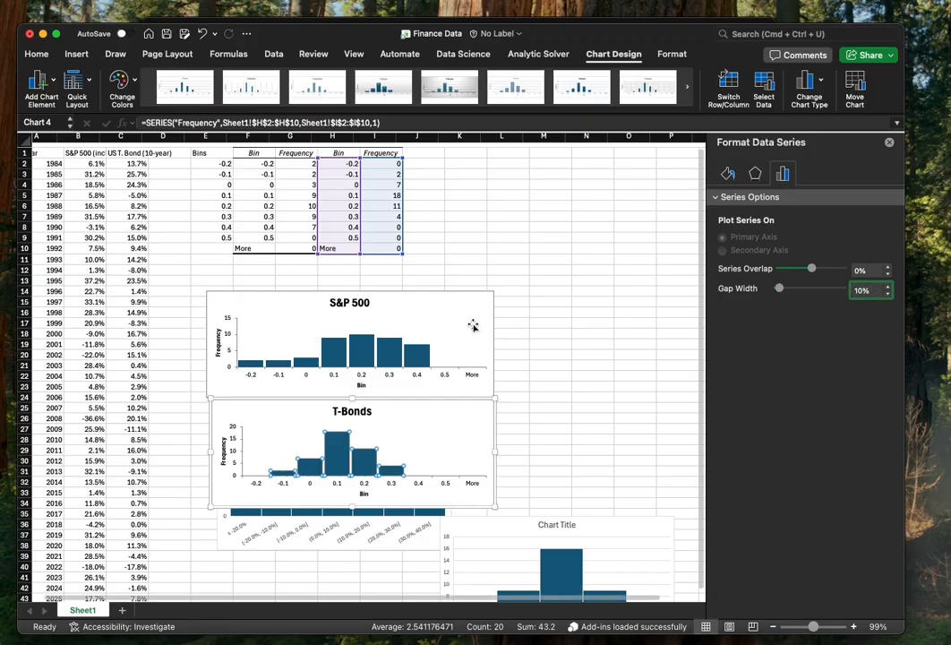
- Move the built-in S&P 500 chart out from behind the T-Bonds chart, to about column L, row 38
click(442, 322)
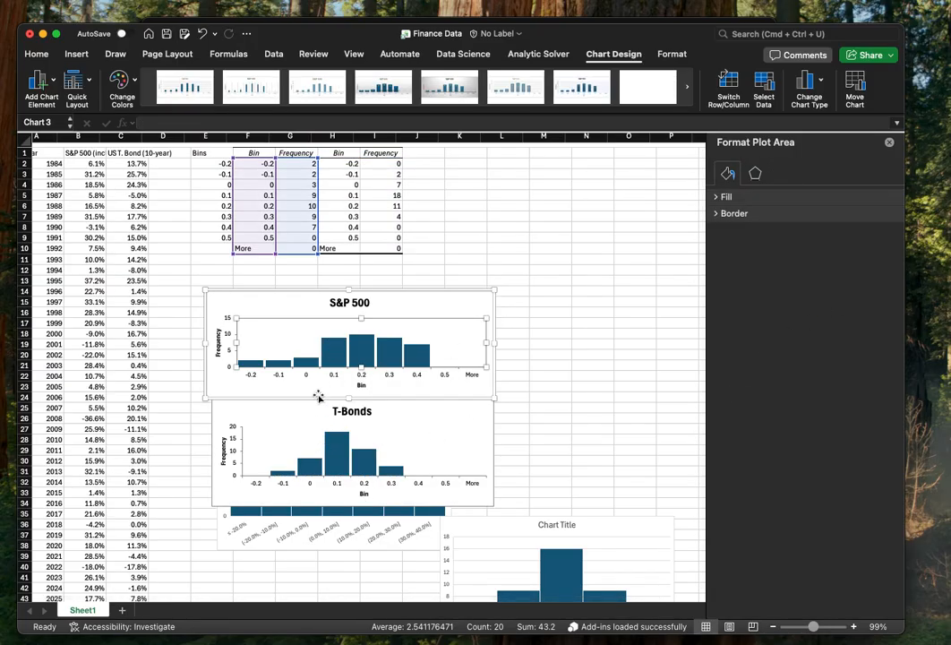
drag(362, 541, 601, 498)
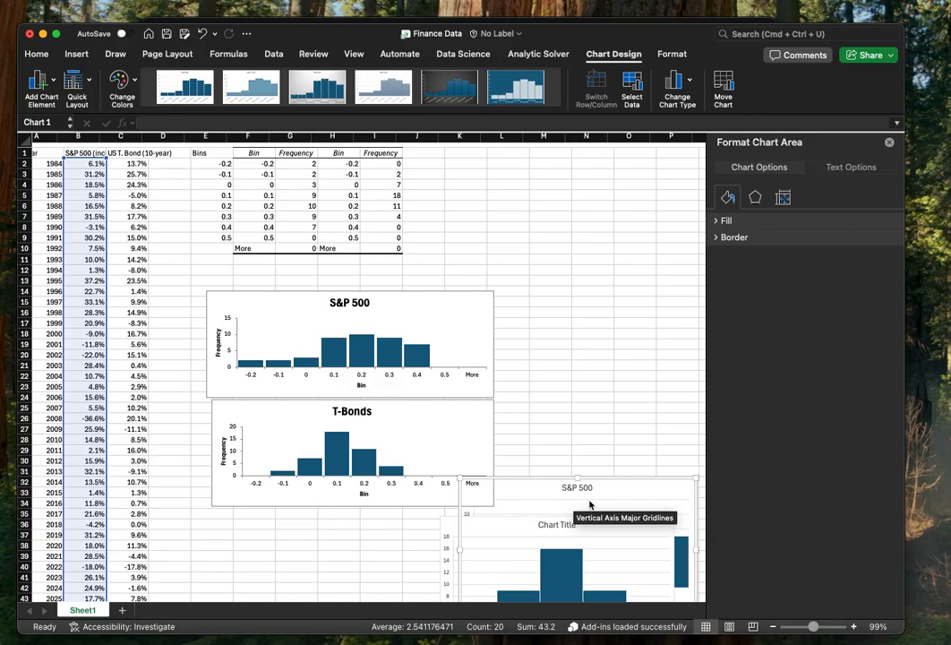
drag(561, 493, 548, 548)
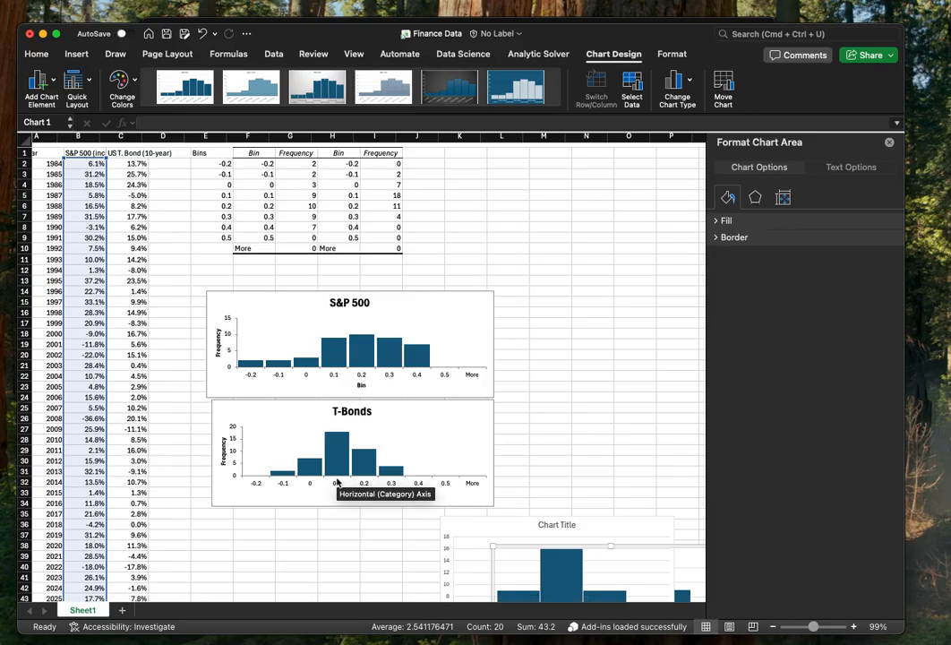
mouse_move(341, 452)
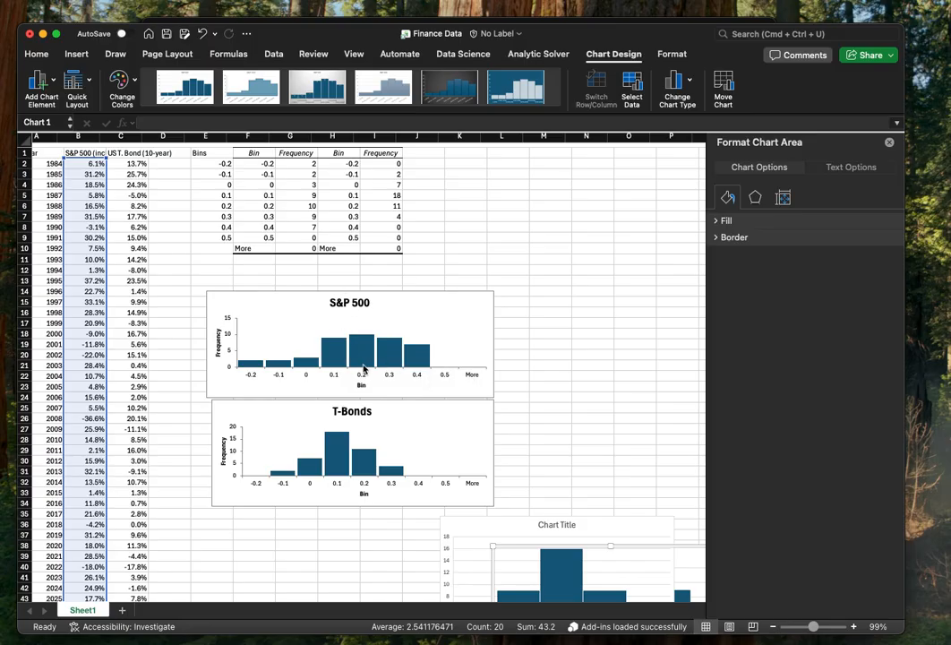
mouse_move(363, 368)
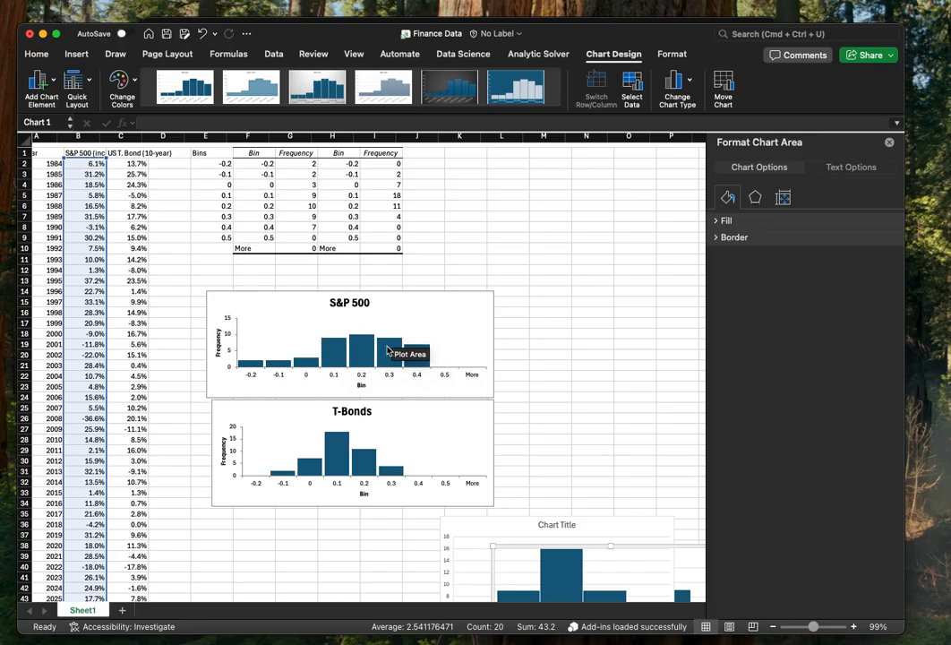
mouse_move(388, 350)
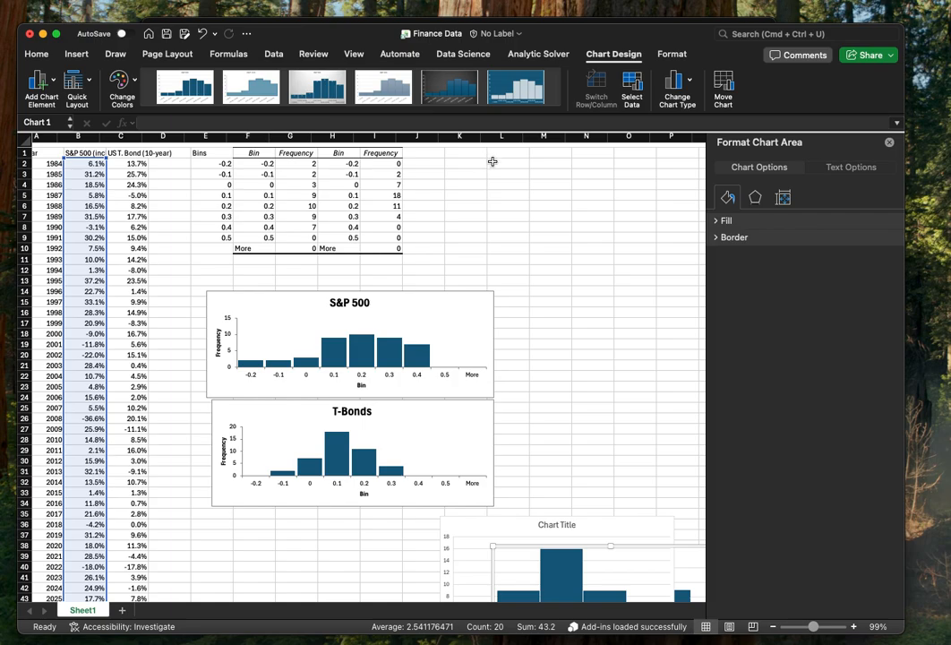
- Enter the heading ECDF in cell J1, beside the bond frequency table
click(431, 164)
key(Up)
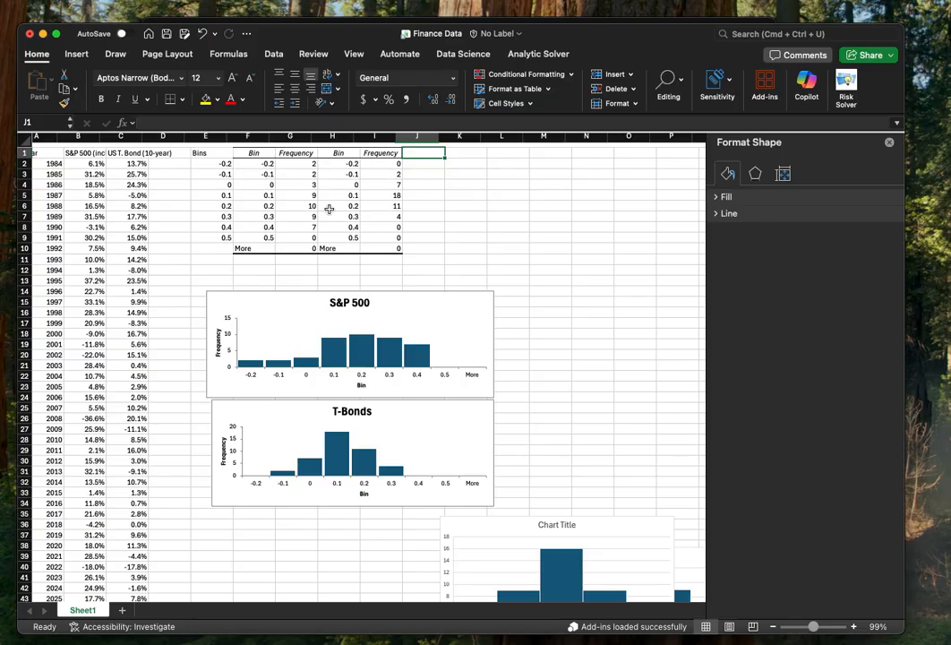
key(Down)
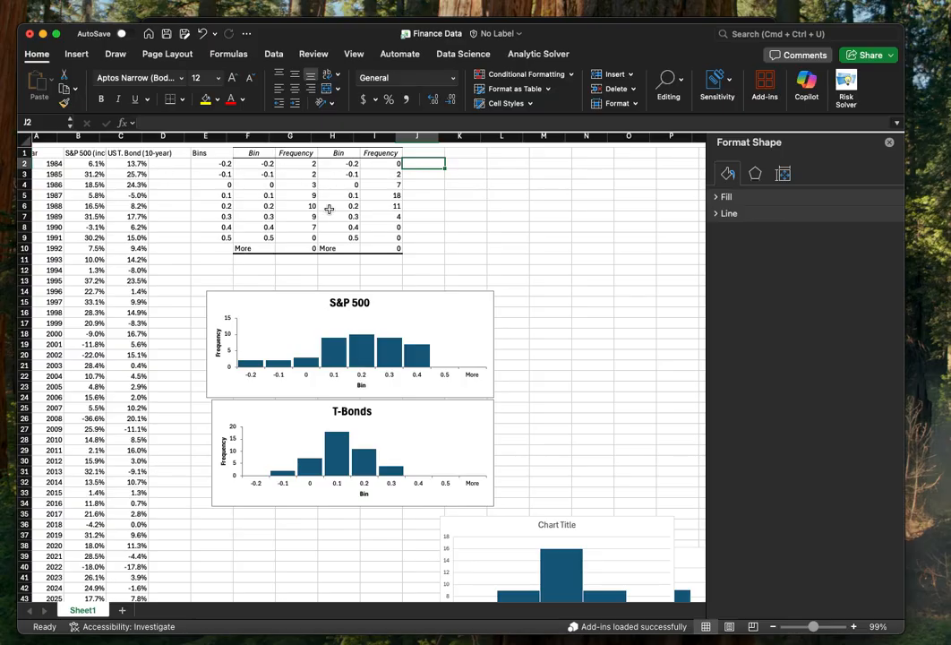
key(Up)
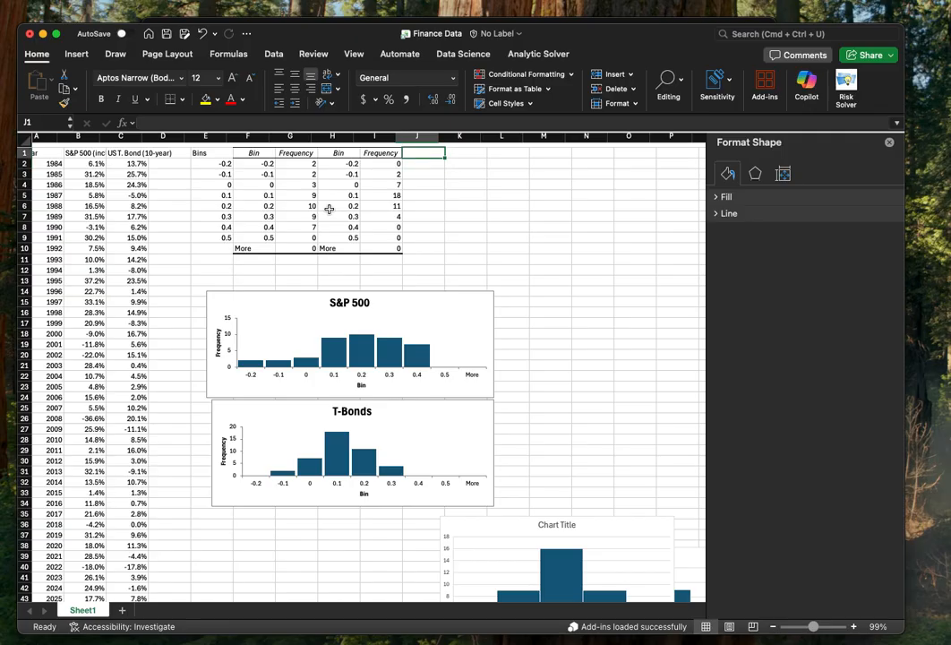
text(E)
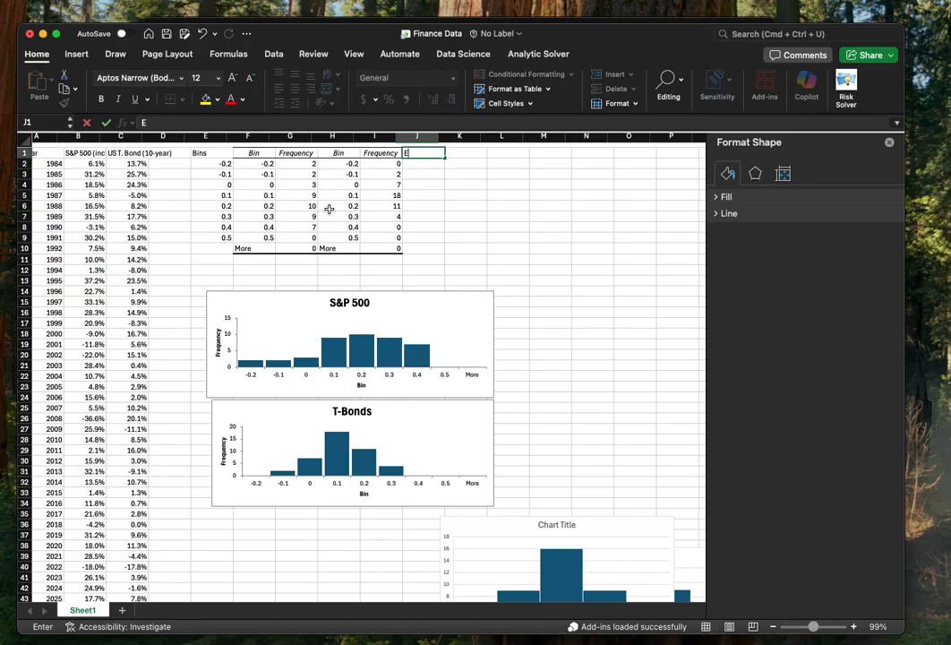
text(CDF)
key(BackSpace)
text(DF)
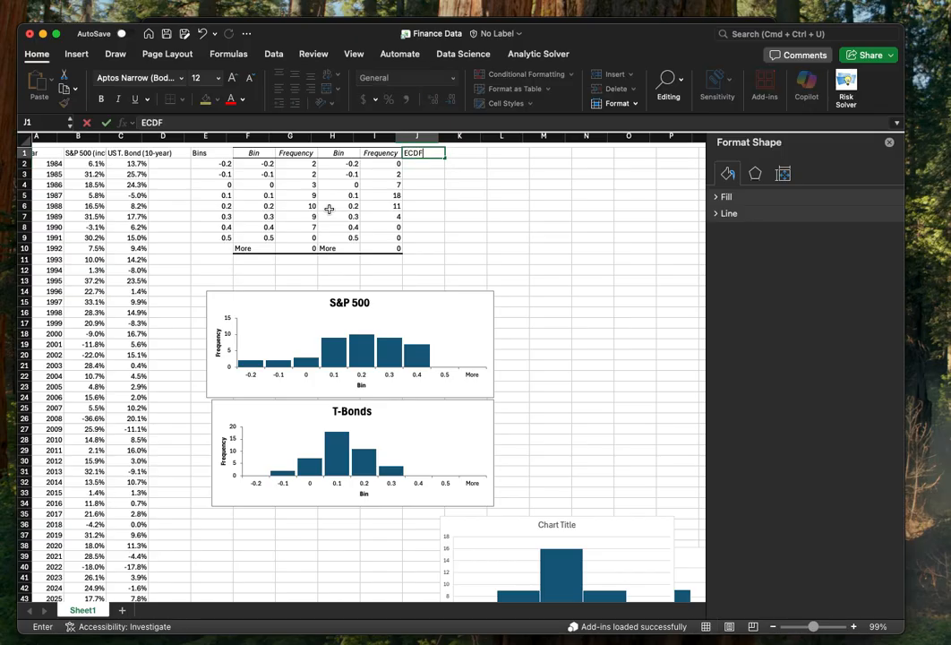
key(Return)
- Enter =COUNTIF(C2:C43,"<="&H2) in J2 to count the bond returns up to the first bin
text(=countif()
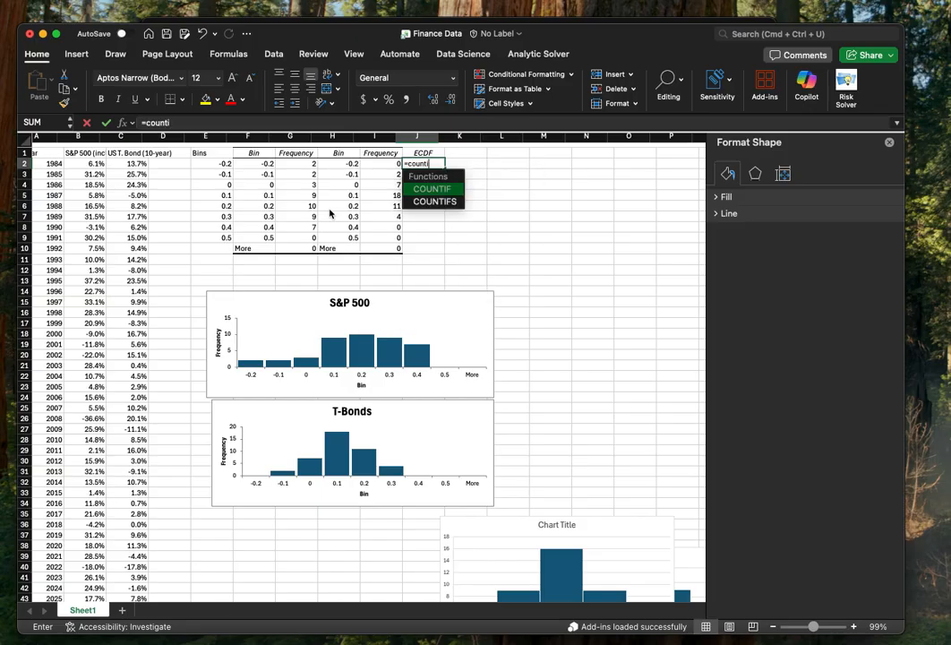
click(127, 163)
key(super+shift+Down)
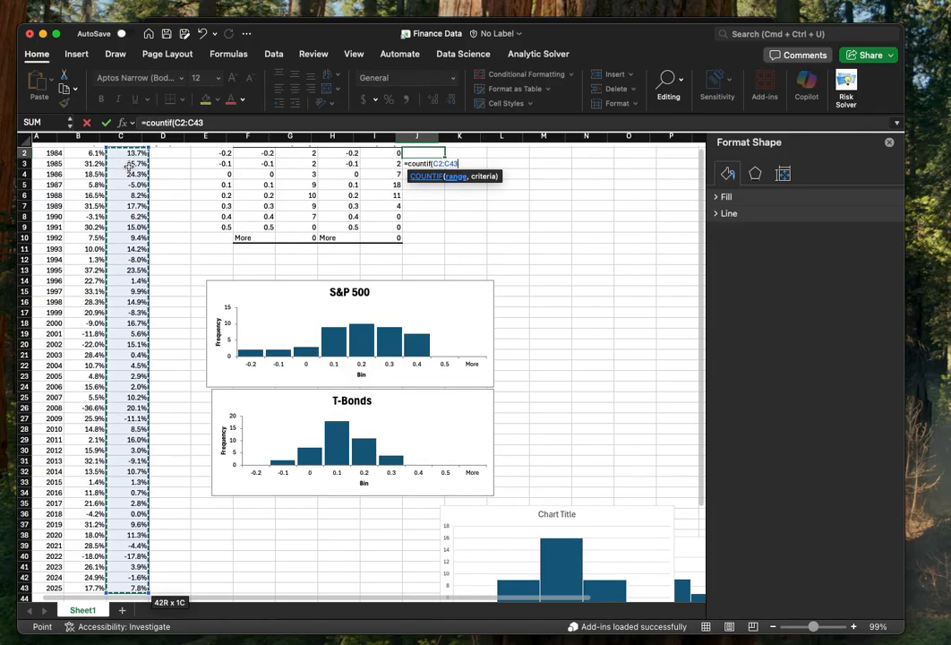
text(,"<="&)
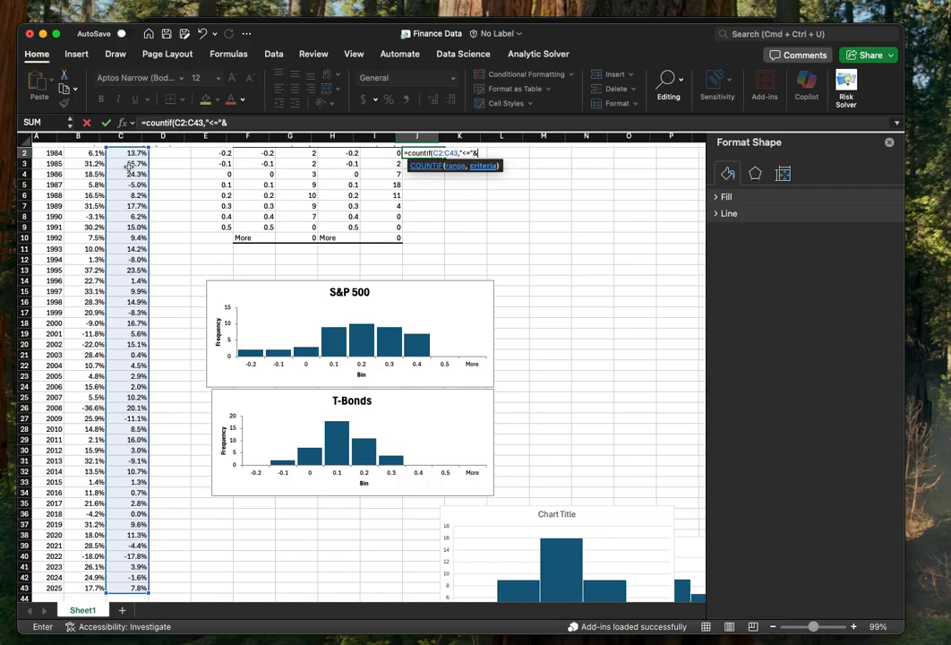
click(387, 154)
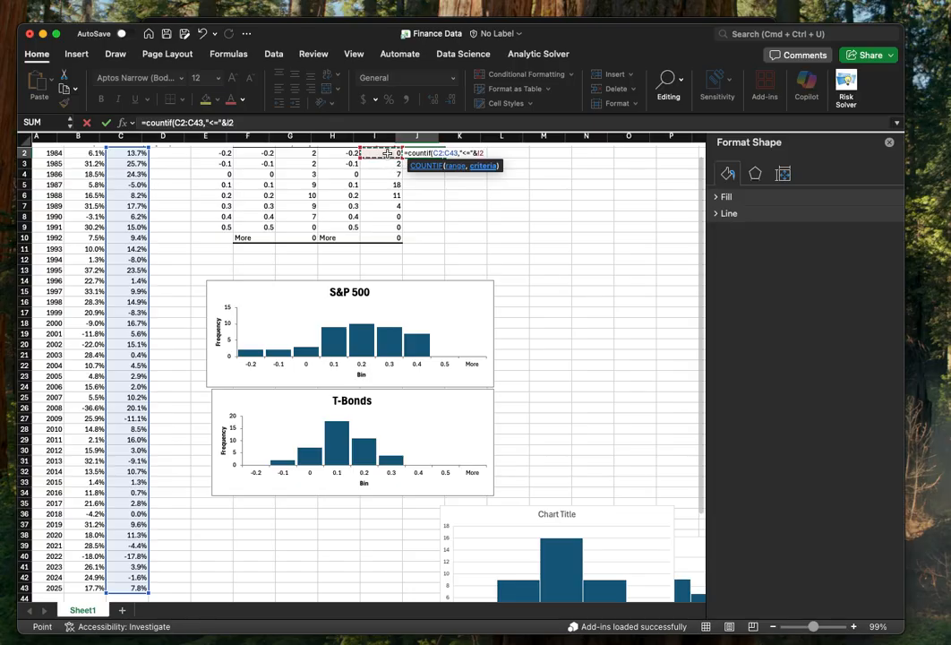
click(353, 153)
text())
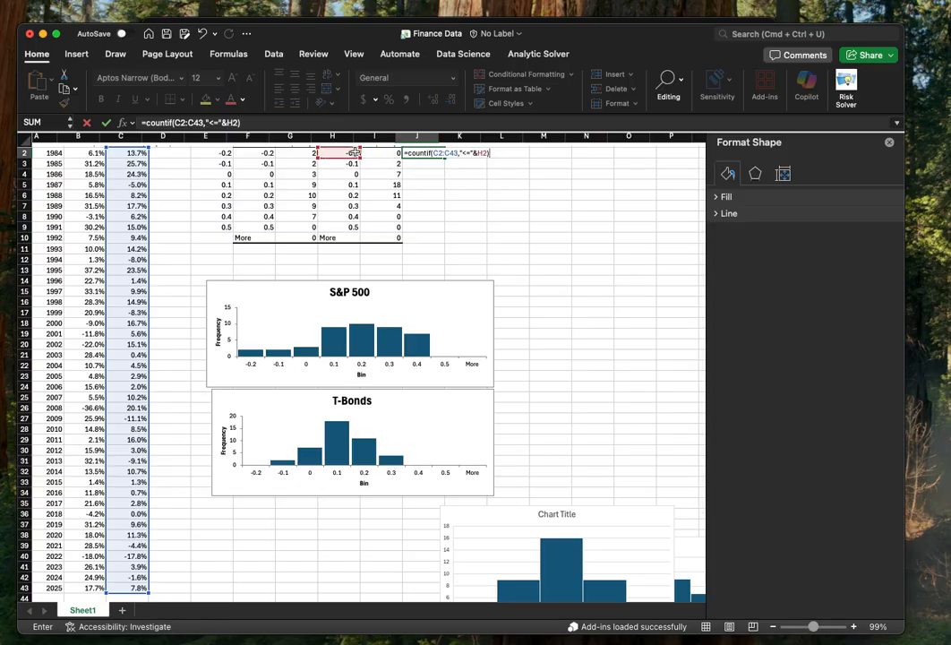
key(Return)
- Lock the rows of the COUNTIF range in J2 so it reads C$2:C$43
click(436, 154)
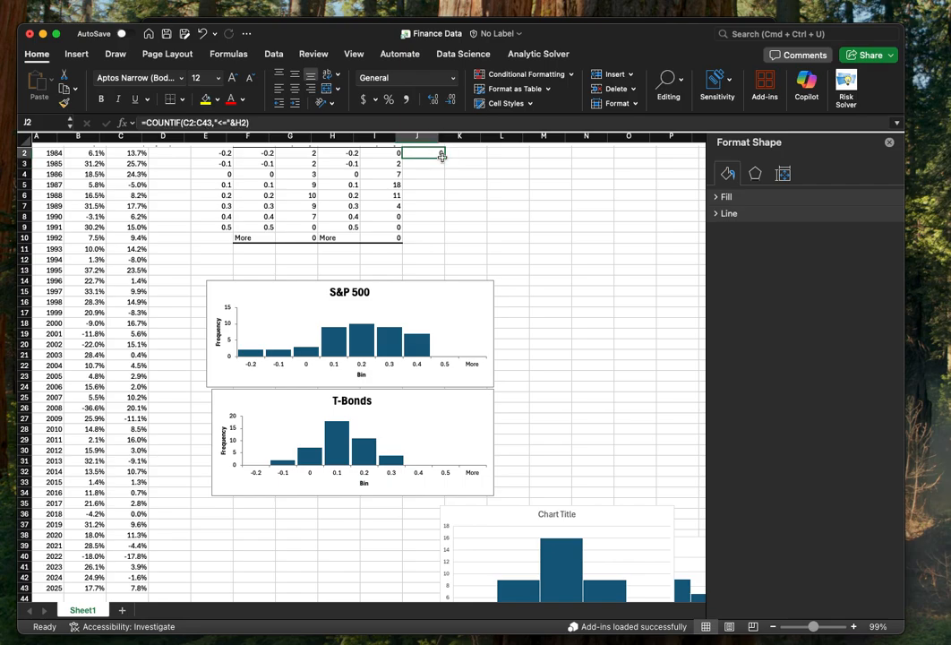
click(205, 123)
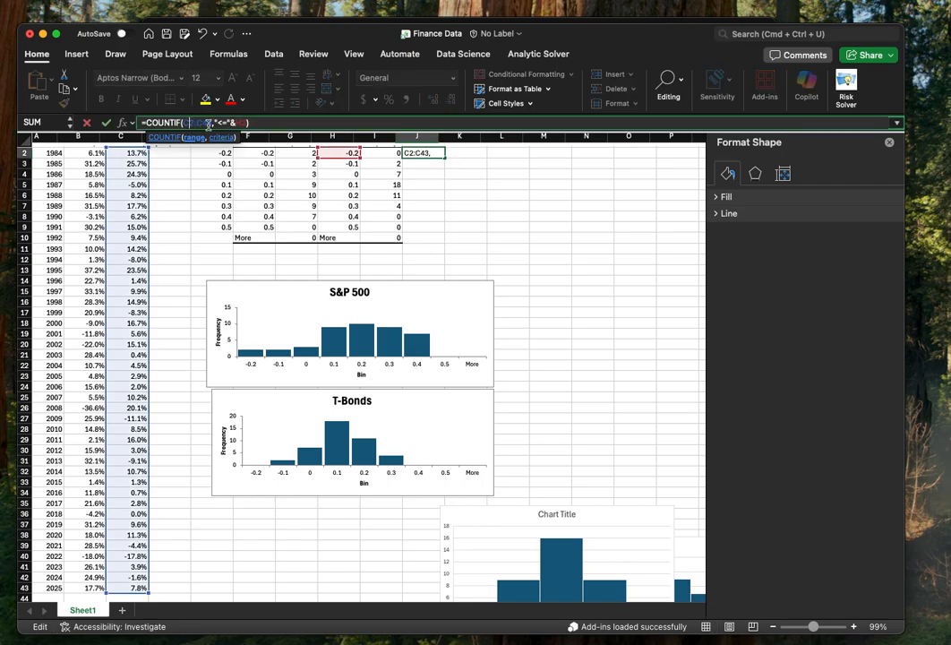
text($)
click(205, 123)
text($)
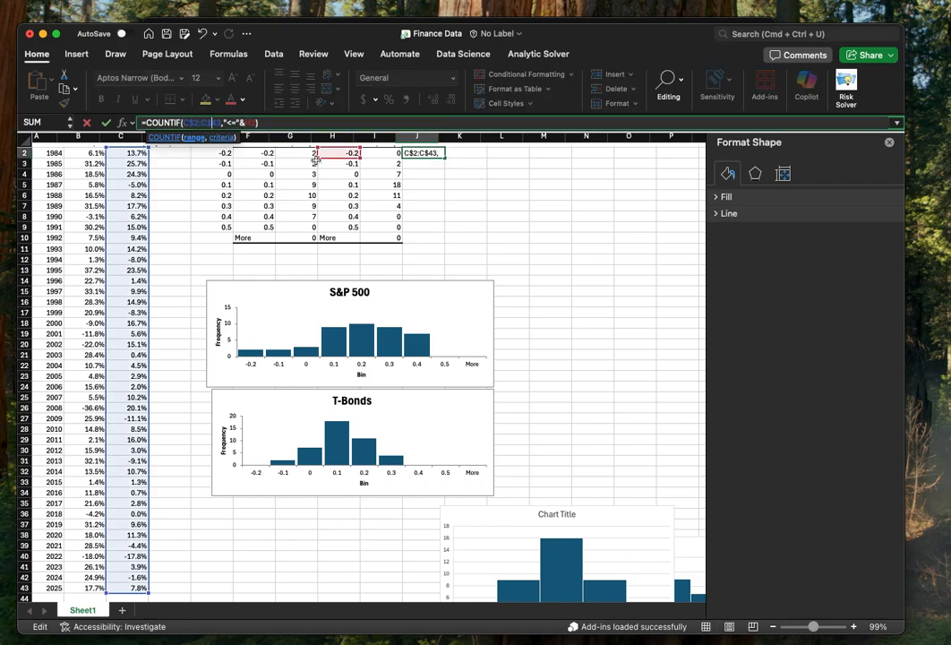
key(Return)
- Fill the COUNTIF formula from J2 down to J10
click(424, 154)
drag(443, 158, 441, 238)
click(504, 199)
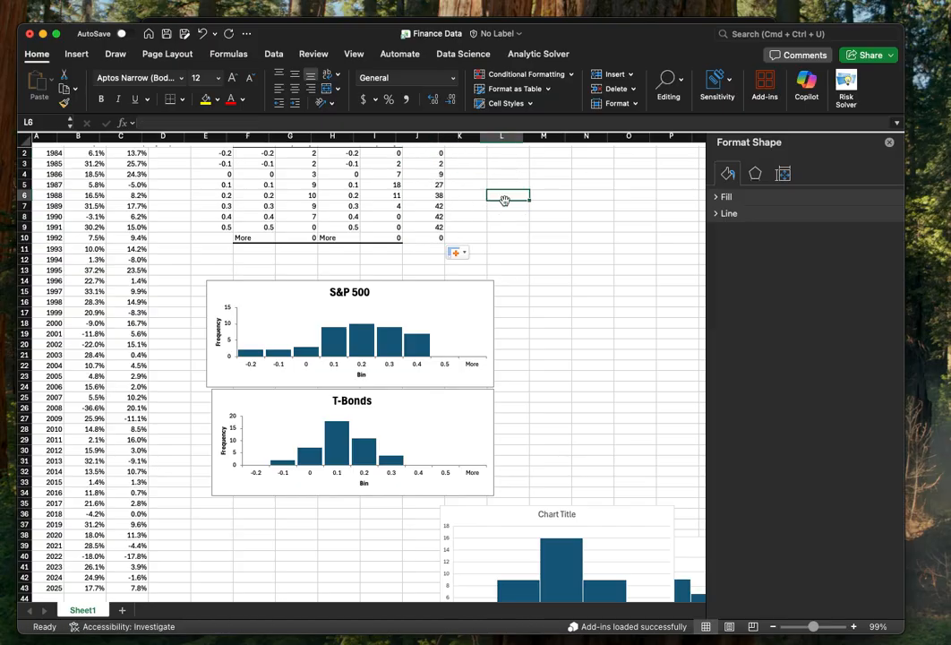
- Enter the heading Freq in cell K1, beside the ECDF column
scroll(471, 182, up, 1)
click(471, 169)
key(Up)
text(Freq)
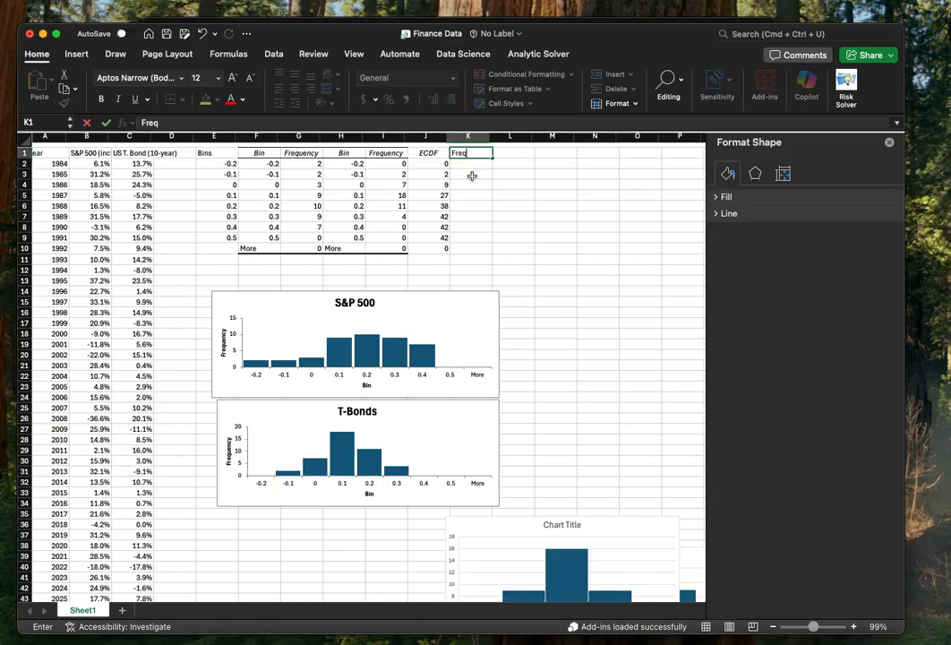
click(472, 176)
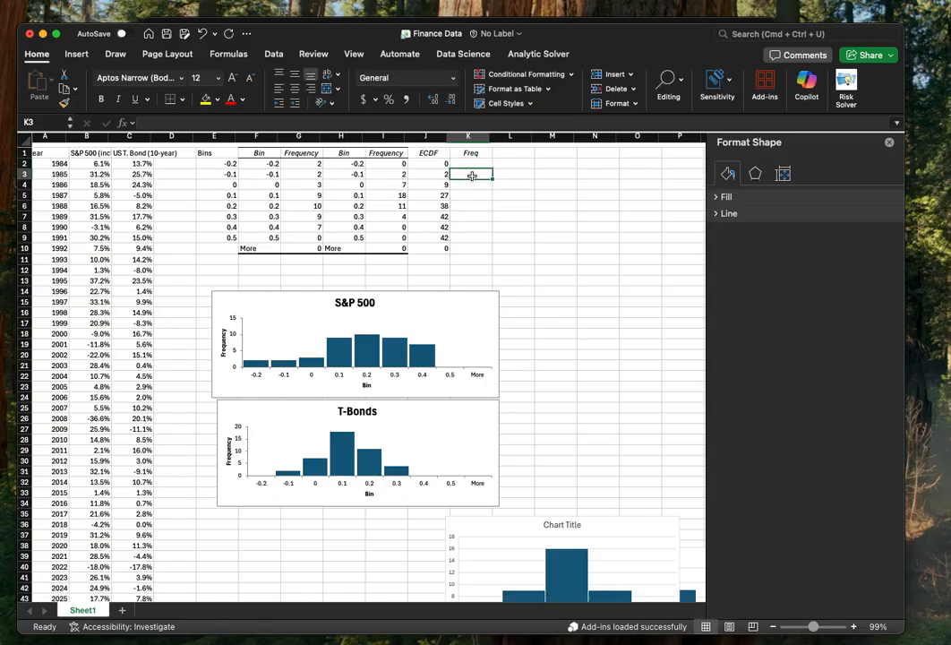
- Enter =J2 in K2 as the frequency of the first bin
key(Up)
text(=)
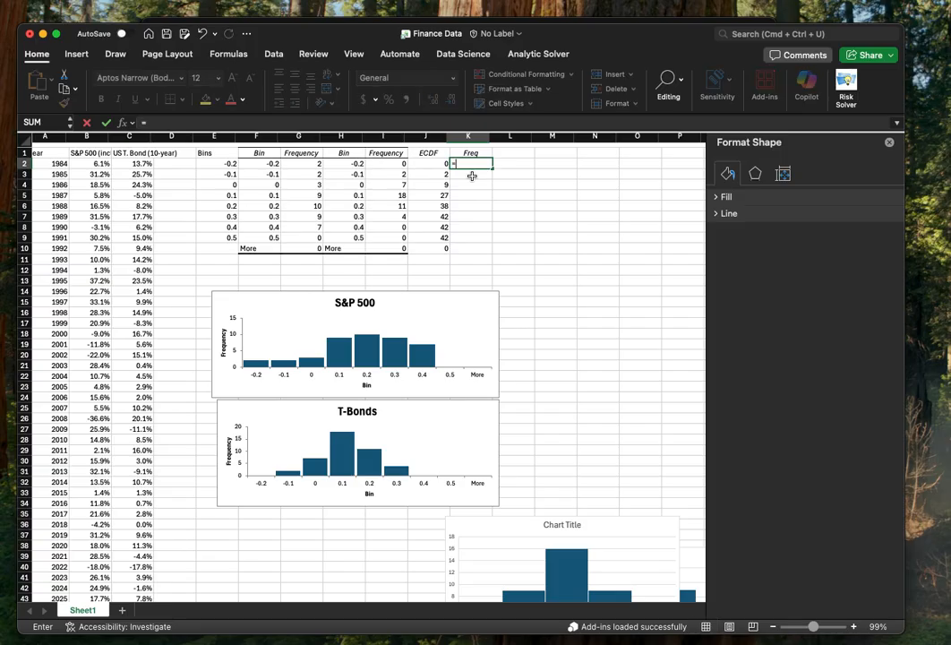
key(Left)
key(Return)
- Enter =J3-J2 in K3 to get the bin frequency from the cumulative counts, and fill it down to K9
text(=)
key(Left)
text(-)
key(Up)
key(Left)
key(Return)
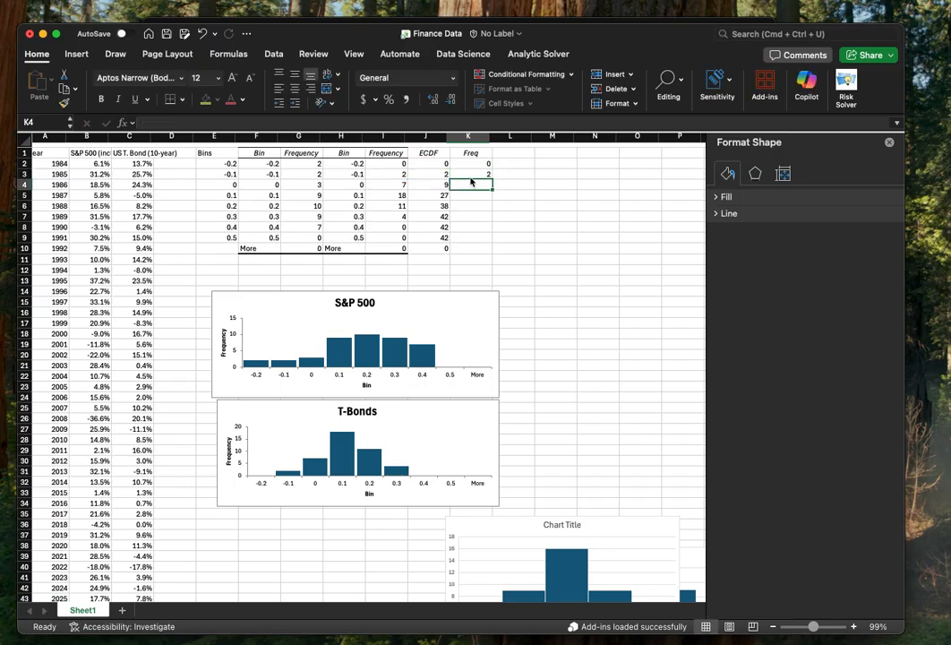
click(488, 174)
drag(491, 179, 493, 245)
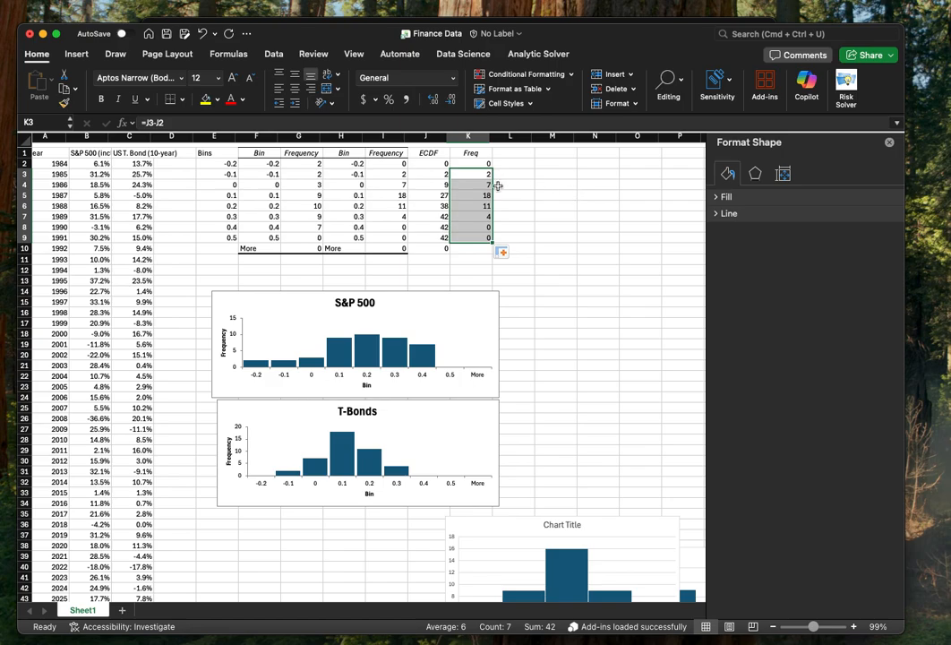
- Select the bond frequencies I2:I9 together with the computed frequencies K2:K9 to compare the two columns
drag(483, 164, 402, 212)
drag(399, 163, 395, 237)
drag(483, 164, 473, 238)
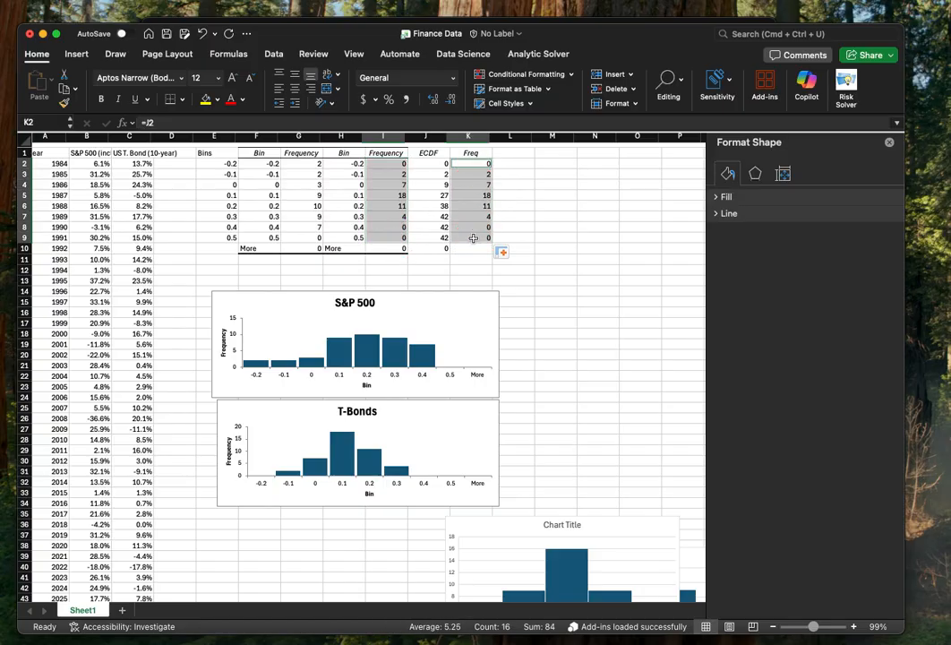